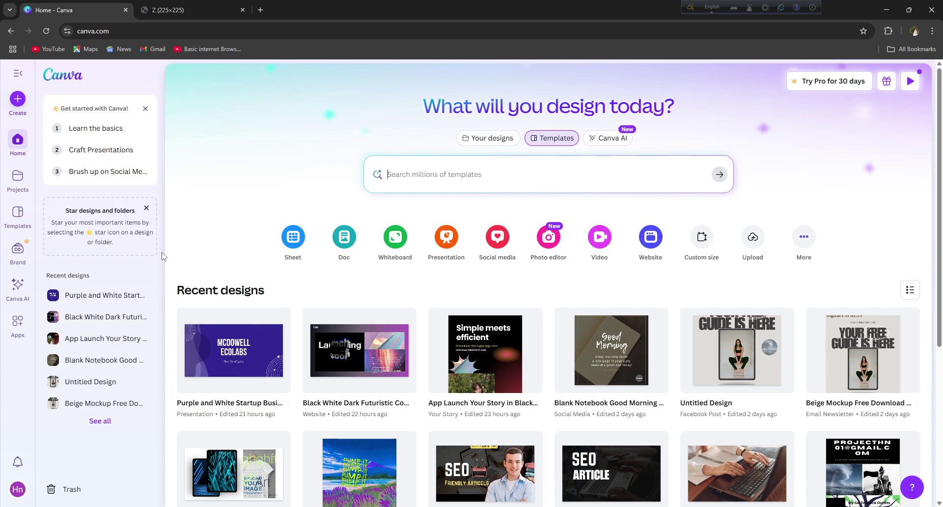
{"action": "scroll", "coordinate": [294, 236], "scroll_direction": "down", "scroll_amount": 6}
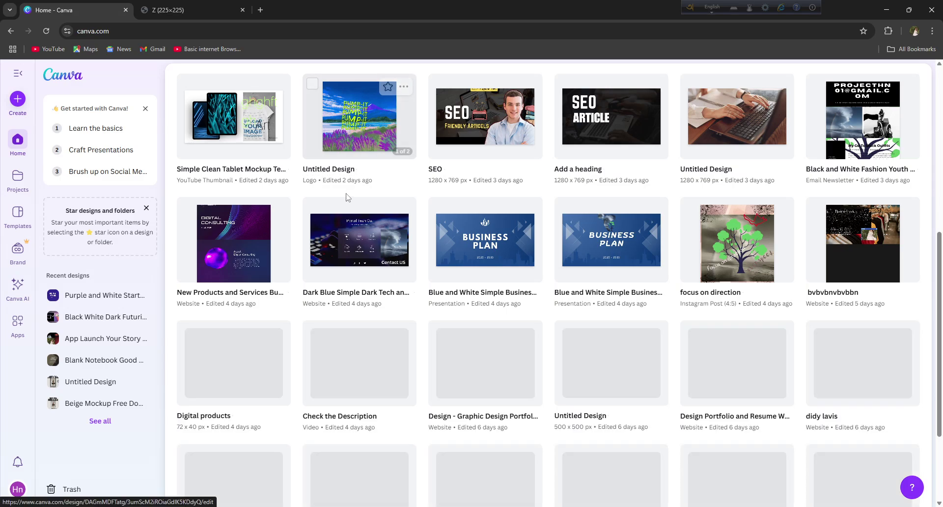
{"action": "scroll", "coordinate": [347, 197], "scroll_direction": "up", "scroll_amount": 6}
{"action": "left_click", "coordinate": [179, 9]}
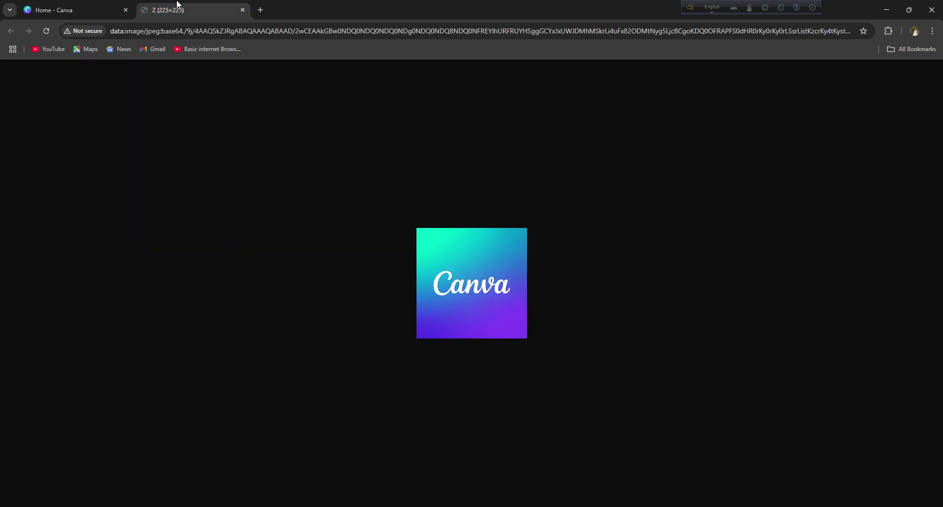
{"action": "left_click", "coordinate": [107, 7]}
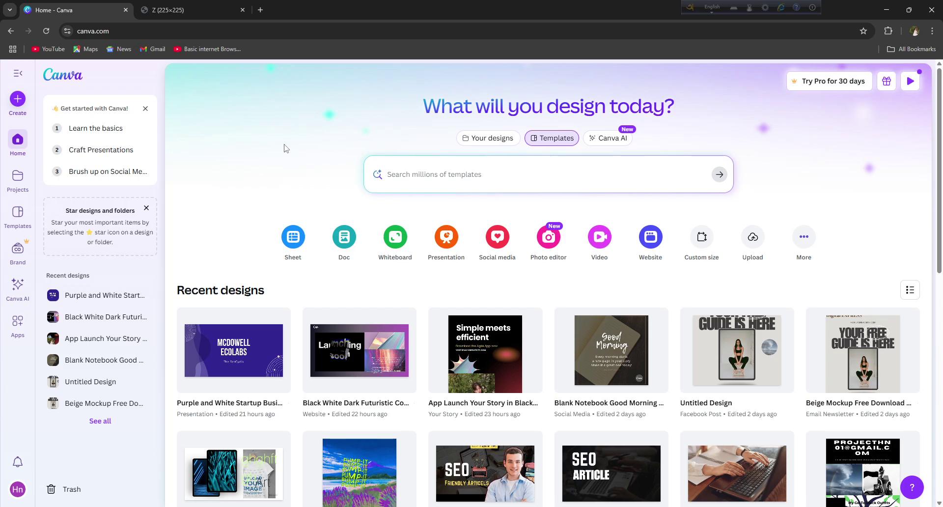
{"action": "left_click", "coordinate": [110, 32]}
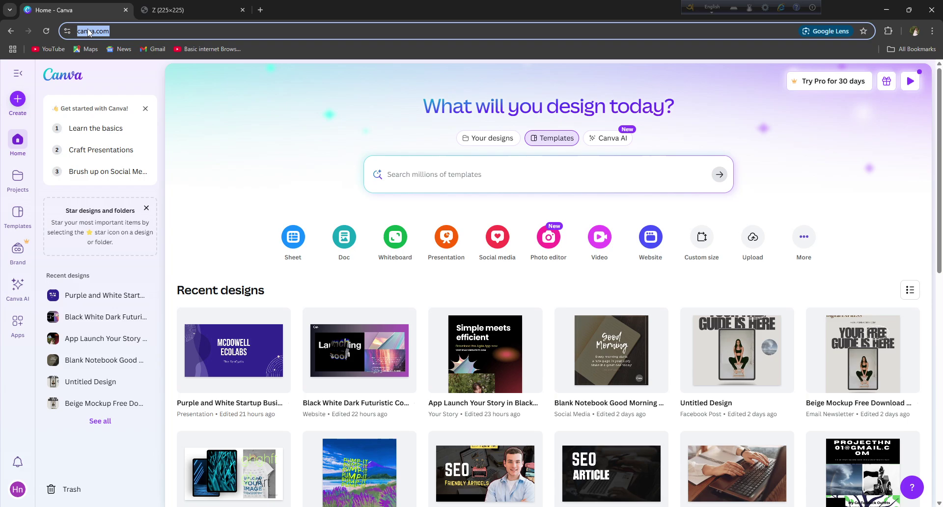
{"action": "left_click", "coordinate": [280, 132]}
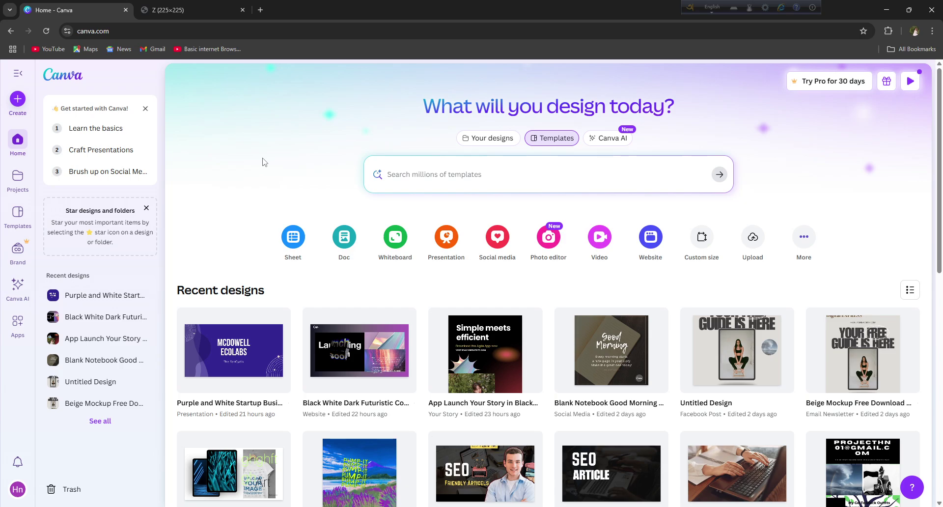
Search Google for canva in a new browser tab and return to the Canva home page
{"action": "left_click", "coordinate": [260, 9]}
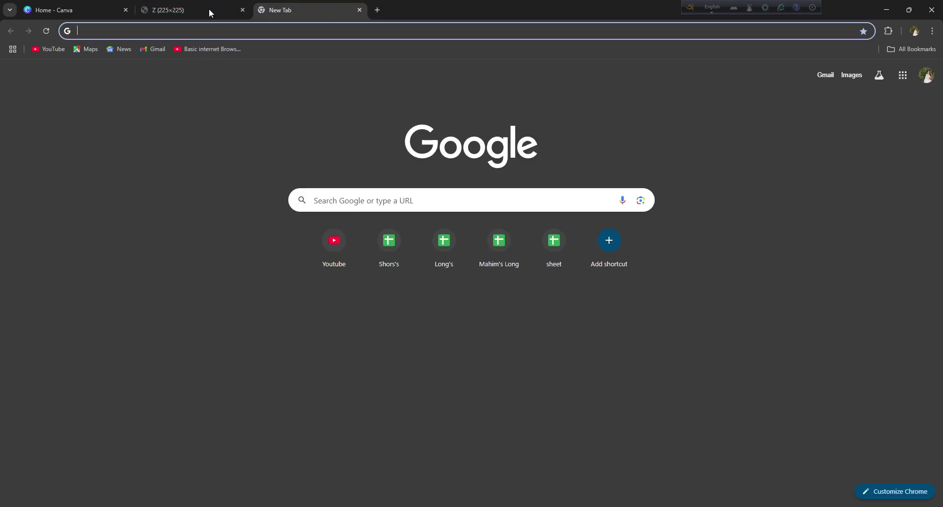
{"action": "left_click", "coordinate": [213, 28]}
{"action": "left_click", "coordinate": [147, 61]}
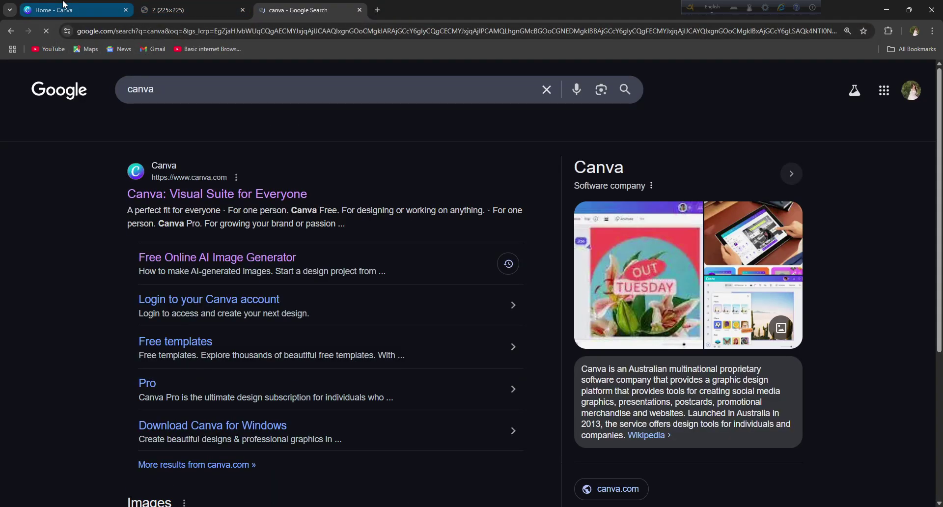
{"action": "left_click", "coordinate": [64, 4]}
{"action": "key", "text": "super+w"}
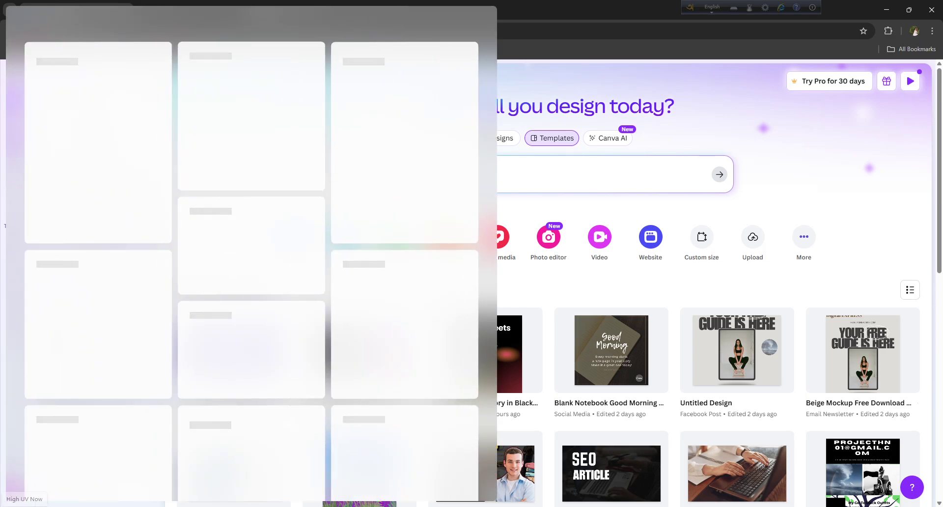
{"action": "key", "text": "super+w"}
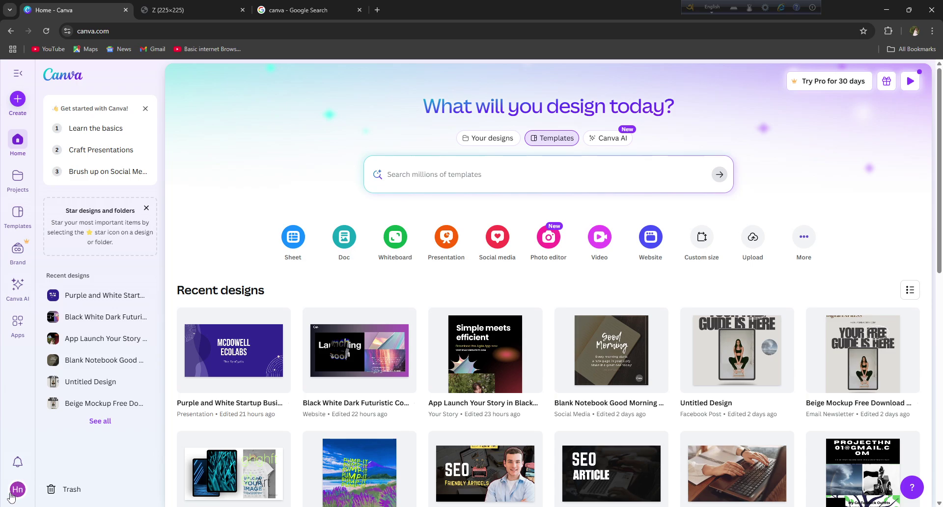
Look over the account options and the design creation dialog from the home page
{"action": "left_click", "coordinate": [18, 489]}
{"action": "left_click", "coordinate": [316, 120]}
{"action": "left_click", "coordinate": [16, 489]}
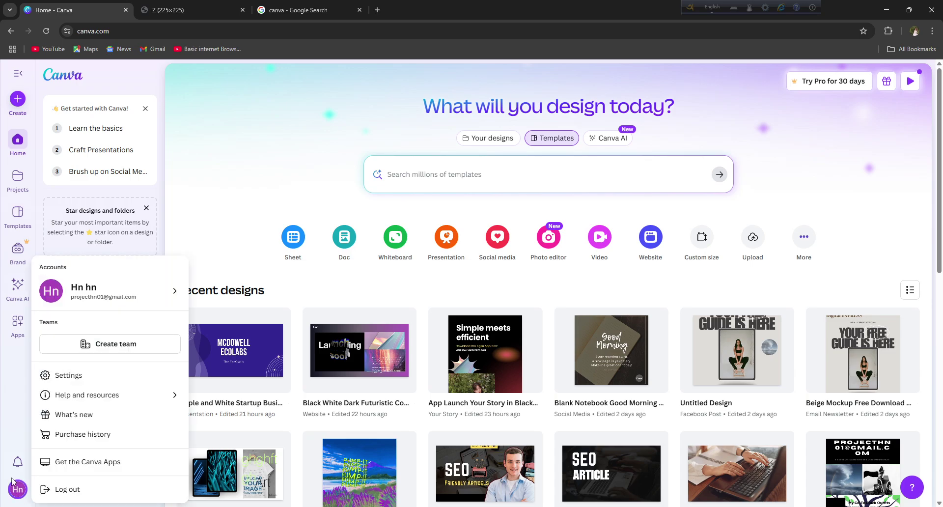
{"action": "left_click", "coordinate": [374, 165]}
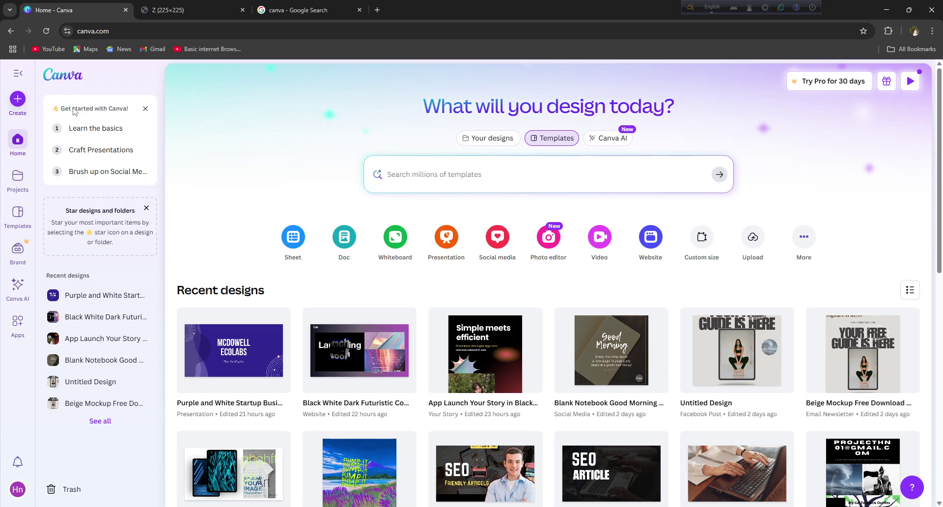
{"action": "left_click", "coordinate": [16, 109]}
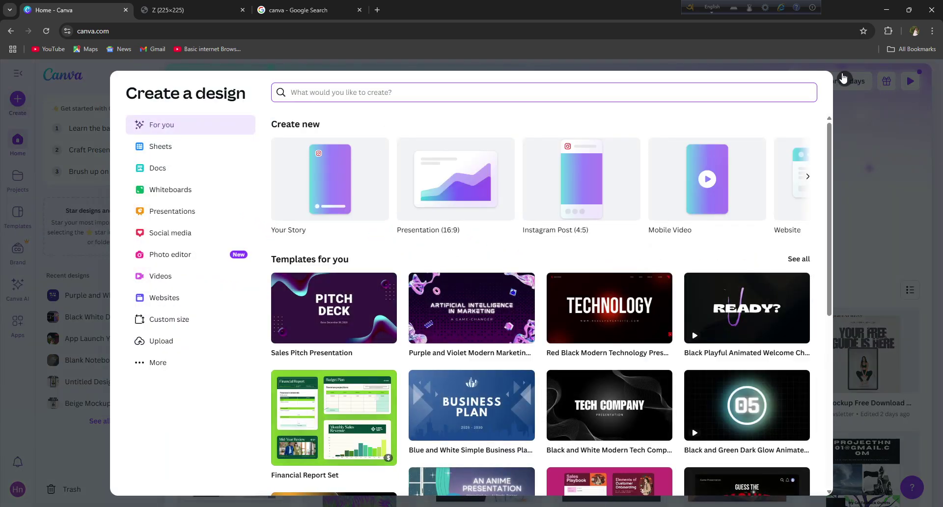
{"action": "left_click", "coordinate": [858, 78]}
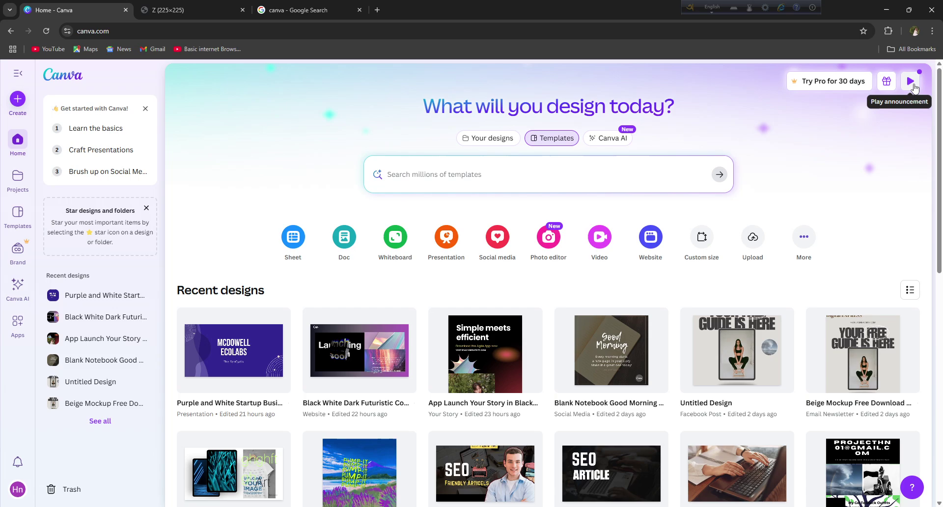
Start creating a new design and search the design types for "logo"
{"action": "left_click", "coordinate": [19, 104]}
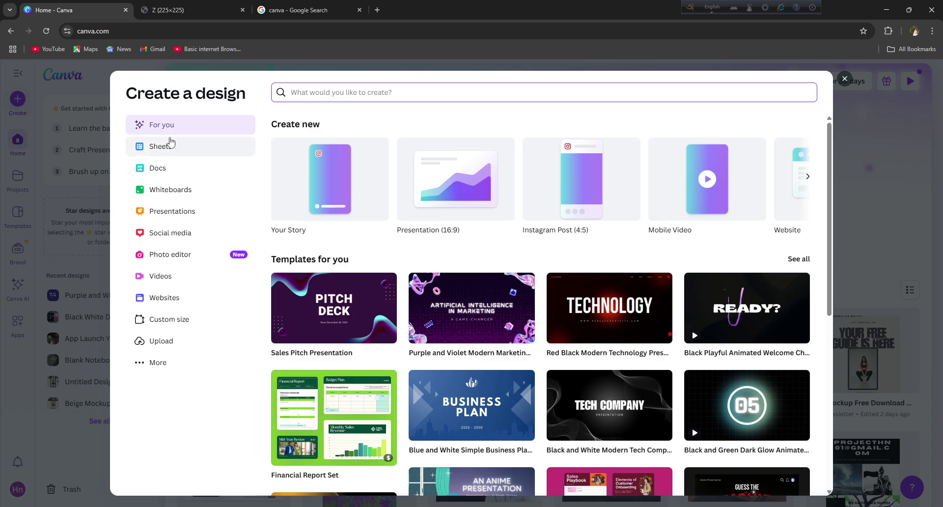
{"action": "left_click", "coordinate": [179, 367]}
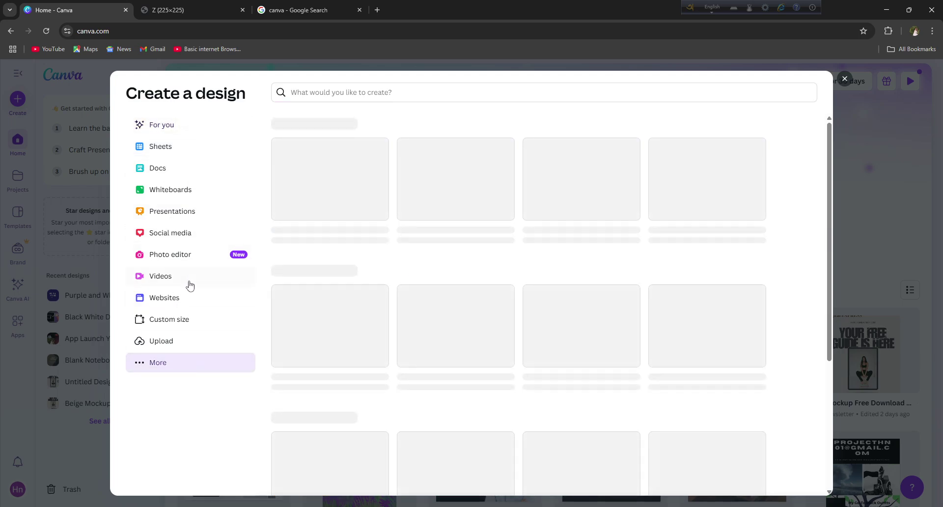
{"action": "left_click", "coordinate": [151, 129]}
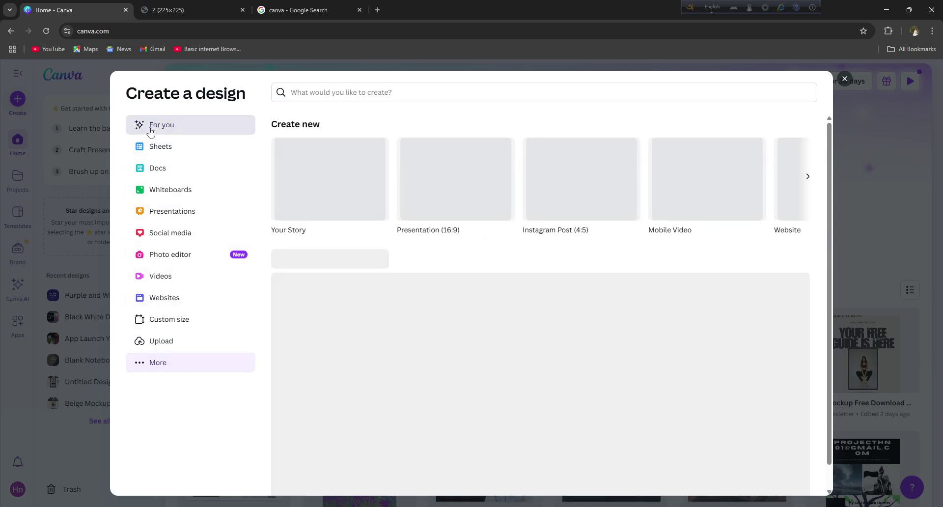
{"action": "type", "text": "lo"}
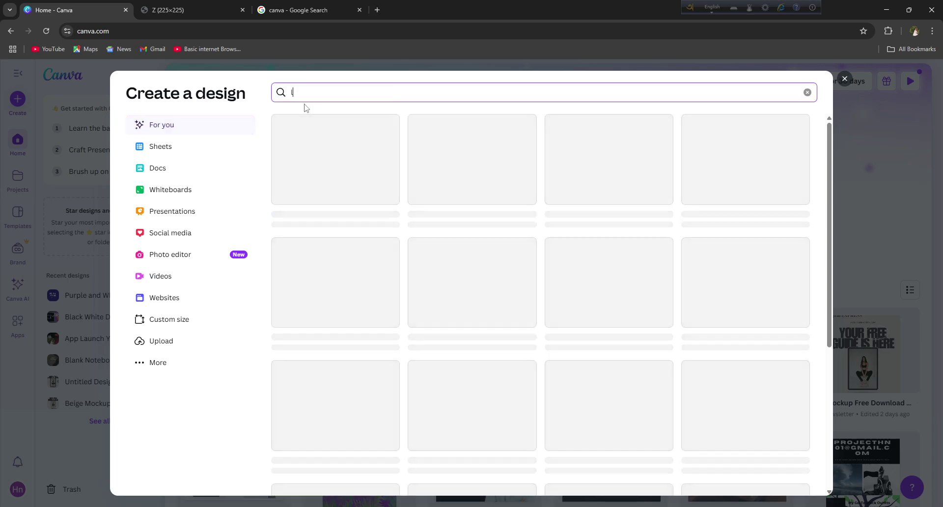
{"action": "type", "text": "go"}
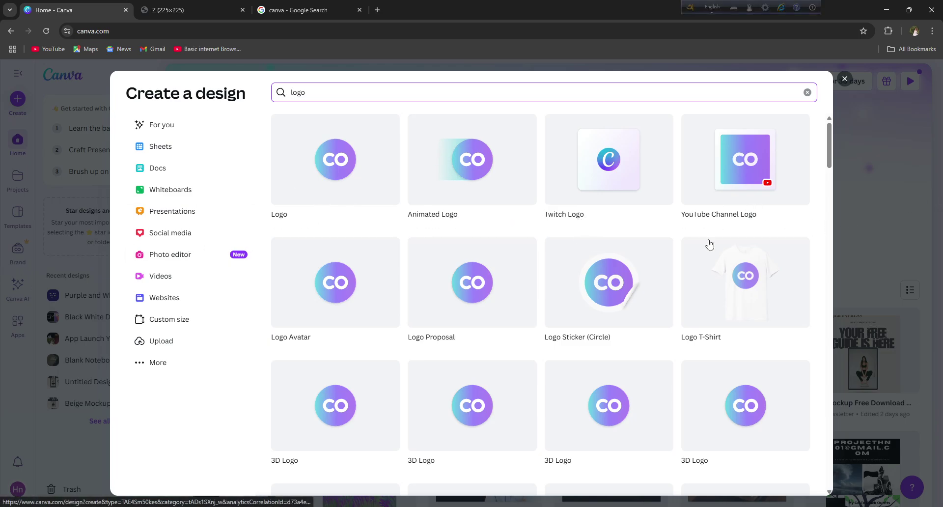
{"action": "scroll", "coordinate": [447, 392], "scroll_direction": "down", "scroll_amount": 7}
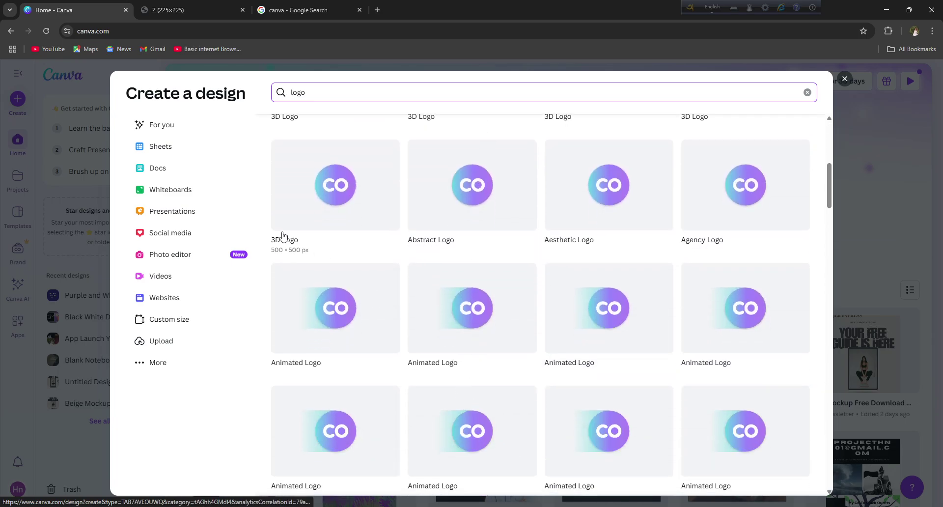
{"action": "scroll", "coordinate": [456, 315], "scroll_direction": "down", "scroll_amount": 6}
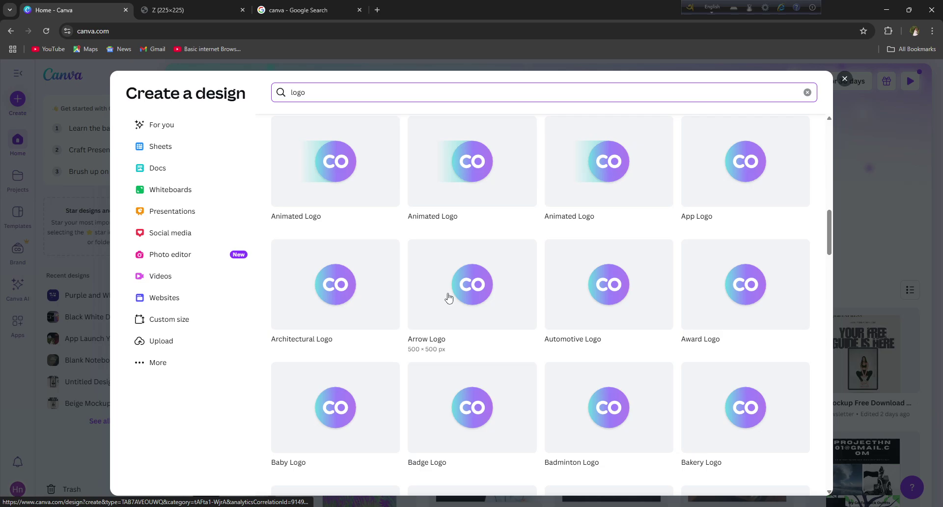
{"action": "scroll", "coordinate": [456, 315], "scroll_direction": "down", "scroll_amount": 3}
{"action": "scroll", "coordinate": [469, 330], "scroll_direction": "down", "scroll_amount": 4}
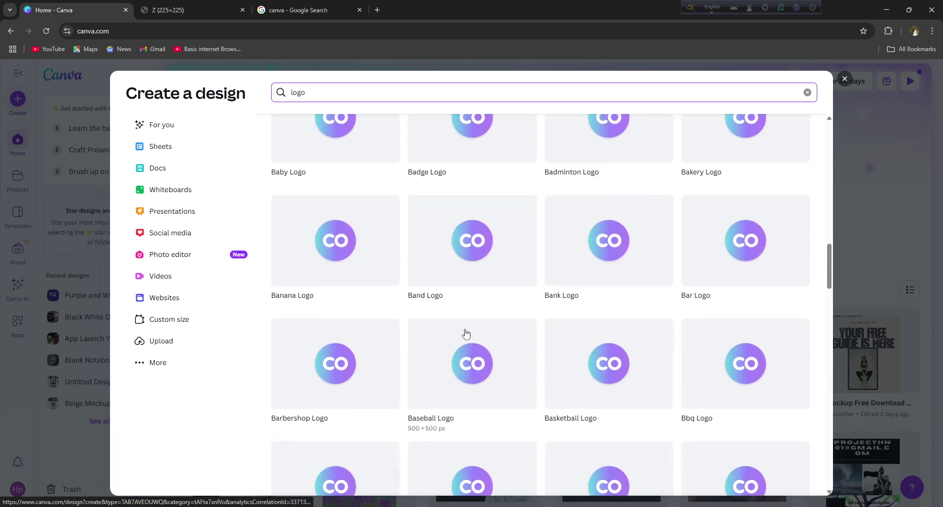
{"action": "scroll", "coordinate": [393, 204], "scroll_direction": "up", "scroll_amount": 15}
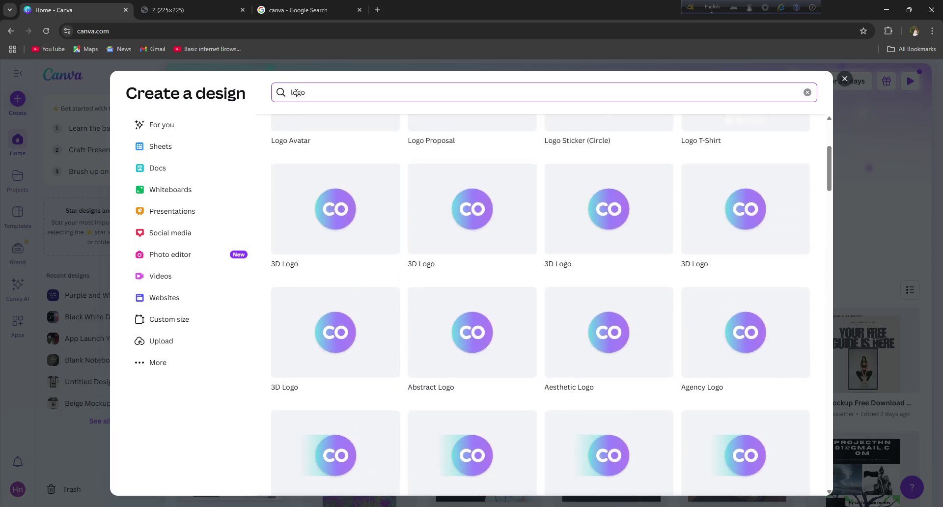
Try searching the design types for "twitter logo" and restore the search to "logo"
{"action": "type", "text": "tv "}
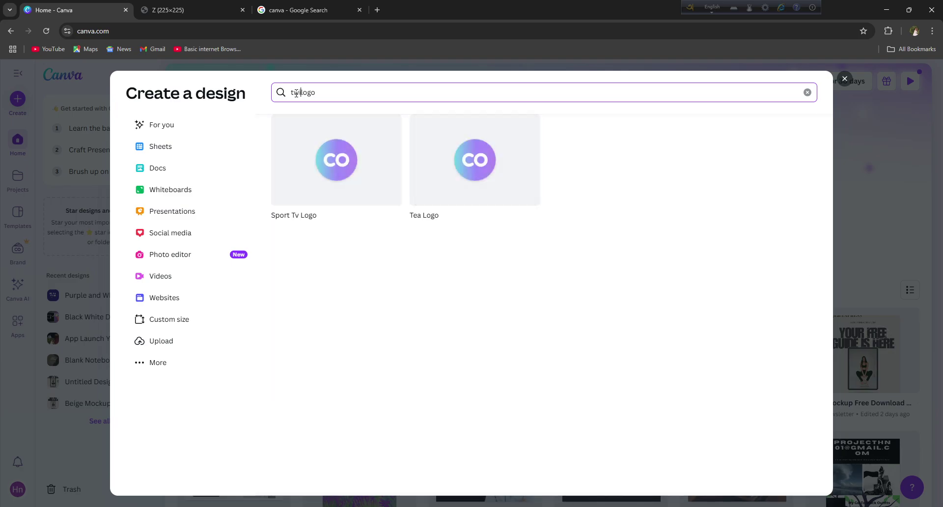
{"action": "type", "text": "itter"}
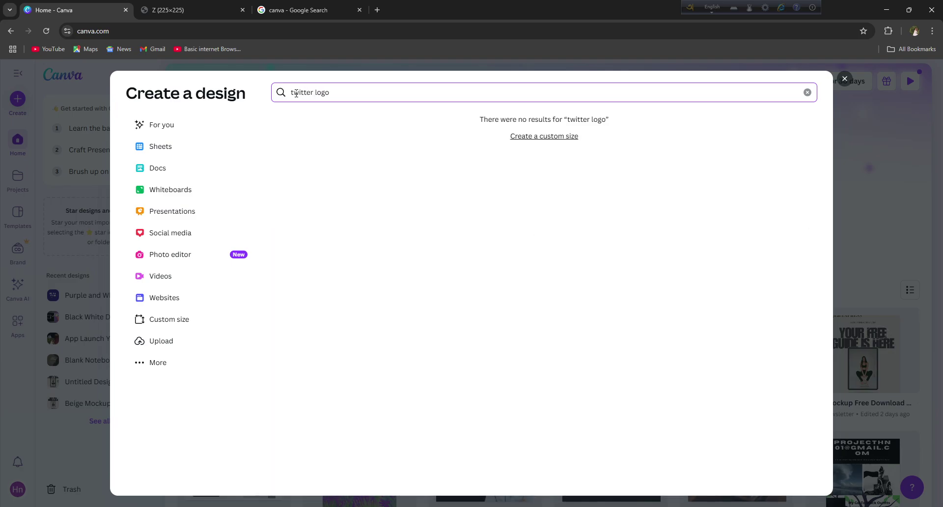
{"action": "key", "text": "F11"}
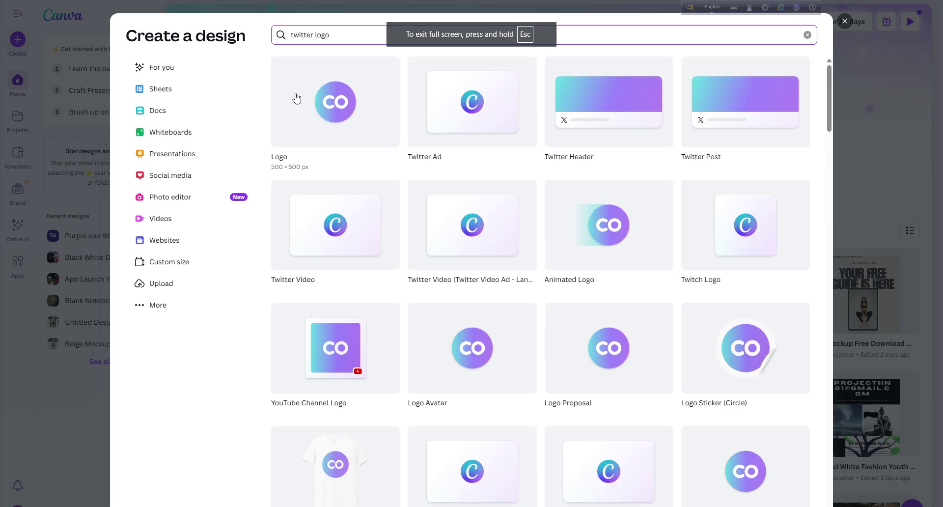
{"action": "key", "text": "BackSpace"}
{"action": "key", "text": "BackSpace"}
{"action": "key", "text": "BackSpace"}
{"action": "key", "text": "BackSpace"}
{"action": "key", "text": "BackSpace"}
{"action": "key", "text": "BackSpace"}
{"action": "key", "text": "BackSpace"}
{"action": "key", "text": "BackSpace"}
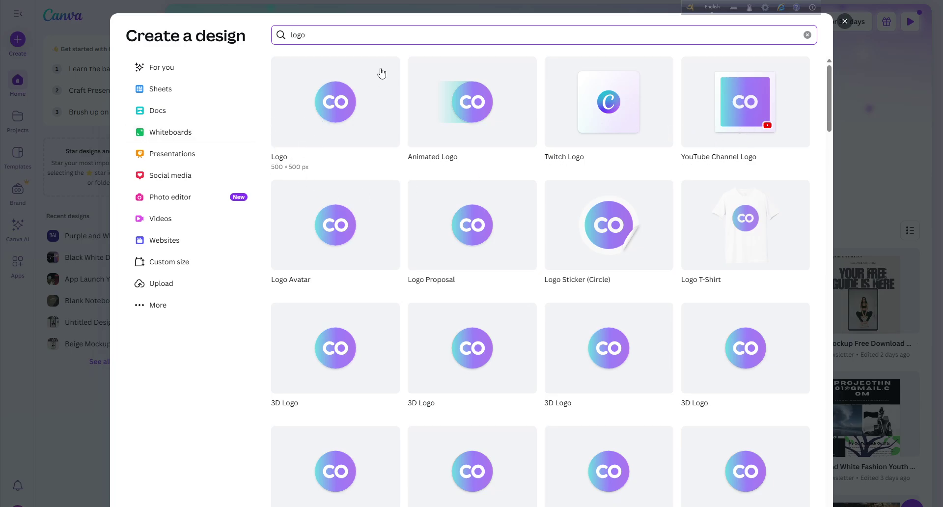
Create a blank Logo design of 500 × 500 px
{"action": "left_click", "coordinate": [331, 119]}
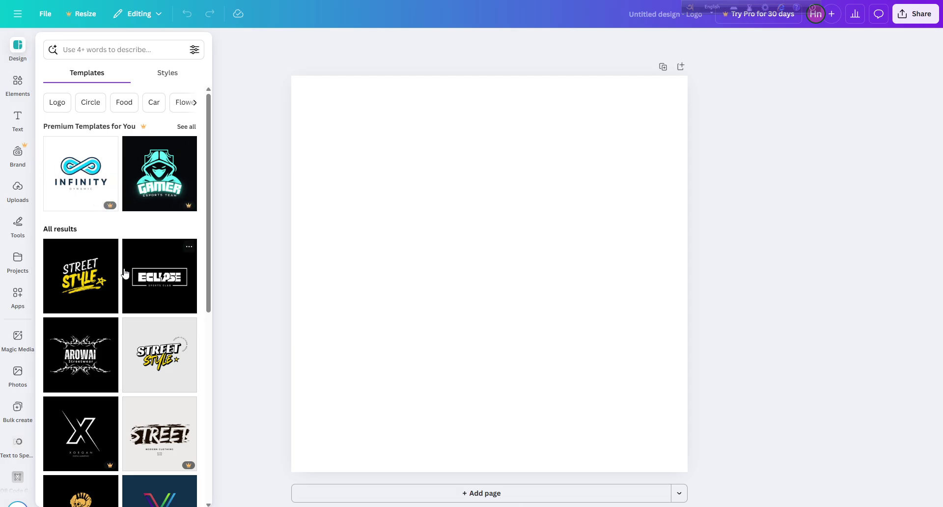
Look through the available logo templates in the design editor
{"action": "scroll", "coordinate": [162, 327], "scroll_direction": "down", "scroll_amount": 6}
{"action": "scroll", "coordinate": [152, 339], "scroll_direction": "up", "scroll_amount": 1}
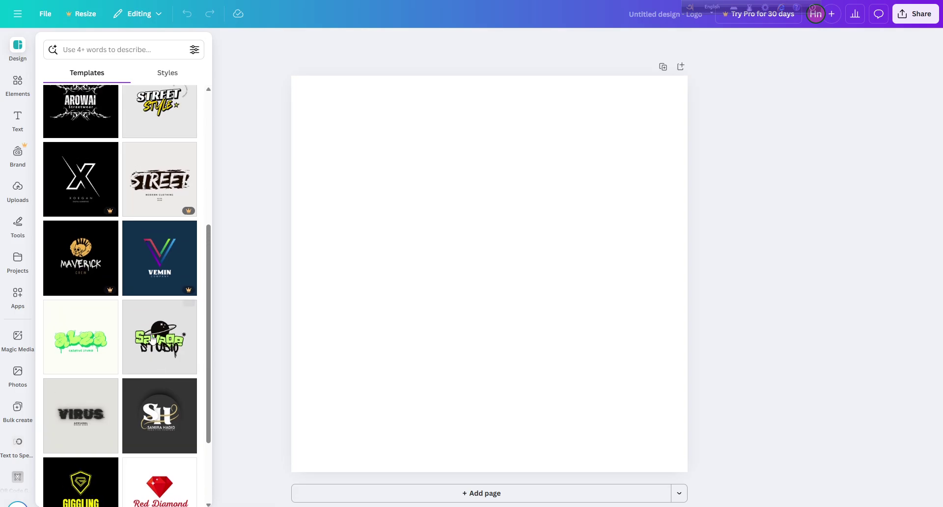
{"action": "scroll", "coordinate": [152, 338], "scroll_direction": "up", "scroll_amount": 5}
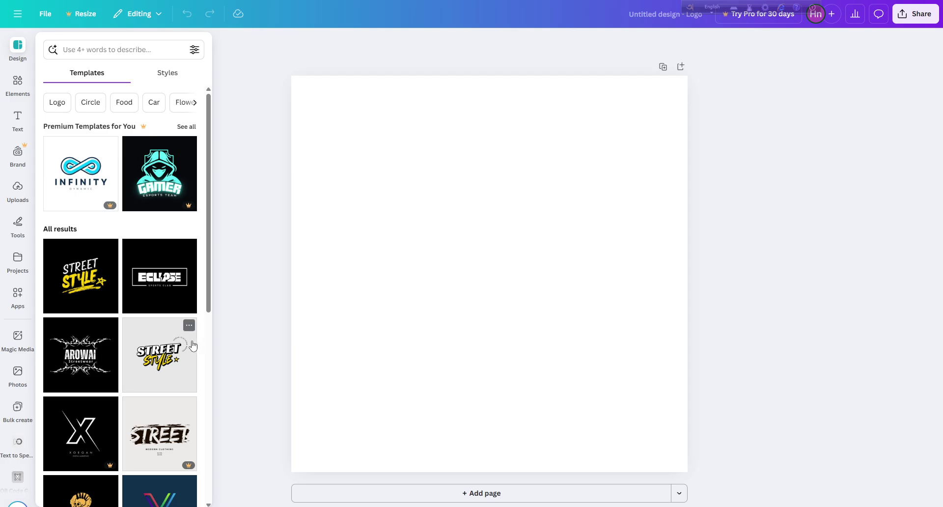
{"action": "scroll", "coordinate": [197, 356], "scroll_direction": "down", "scroll_amount": 5}
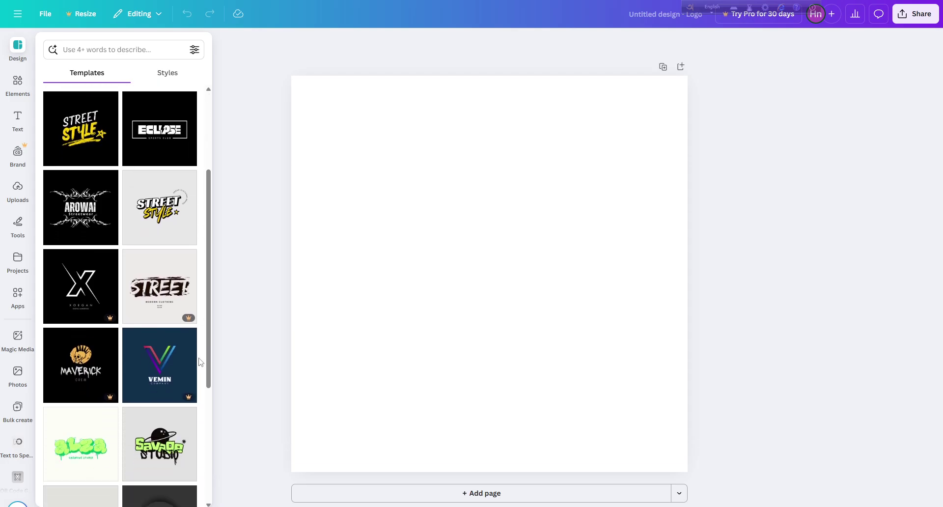
{"action": "scroll", "coordinate": [144, 418], "scroll_direction": "down", "scroll_amount": 8}
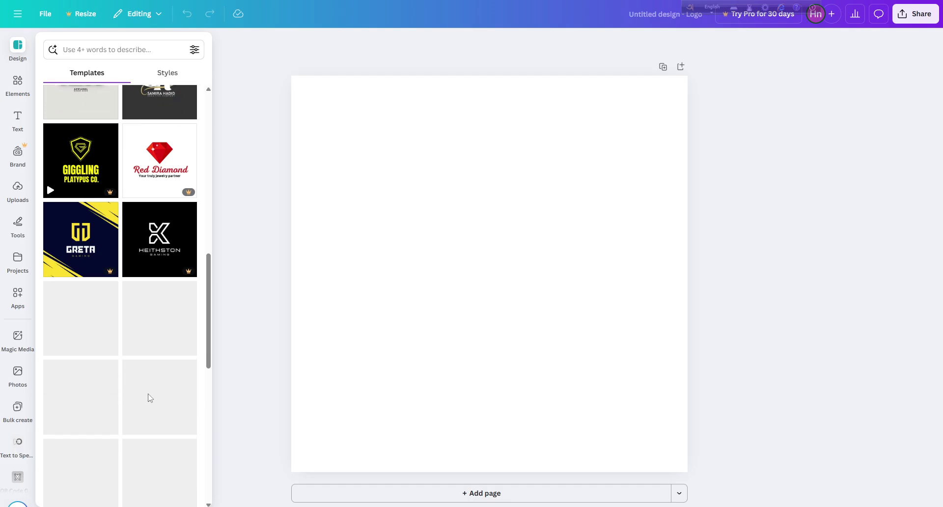
{"action": "scroll", "coordinate": [152, 288], "scroll_direction": "up", "scroll_amount": 3}
{"action": "scroll", "coordinate": [152, 288], "scroll_direction": "up", "scroll_amount": 3}
{"action": "scroll", "coordinate": [116, 328], "scroll_direction": "down", "scroll_amount": 10}
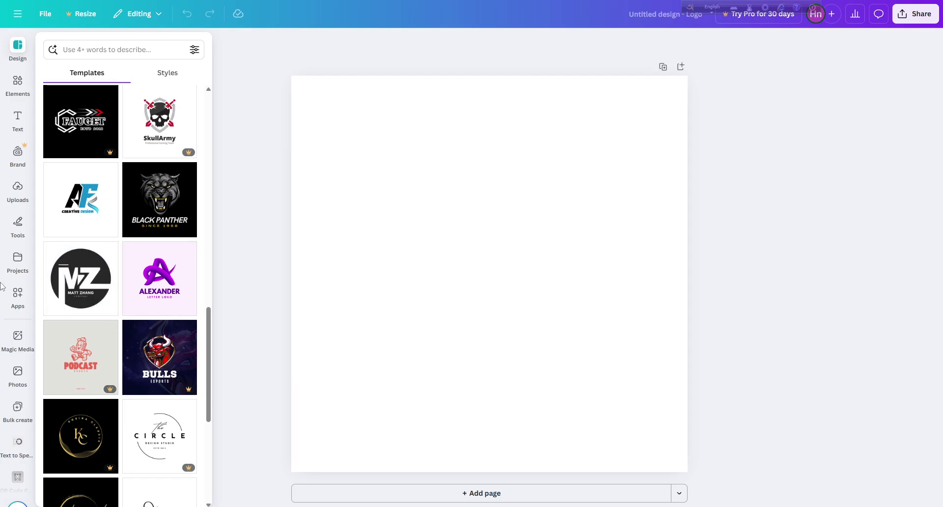
Look over the editor's tool categories and open the Apps collection
{"action": "scroll", "coordinate": [16, 423], "scroll_direction": "down", "scroll_amount": 1}
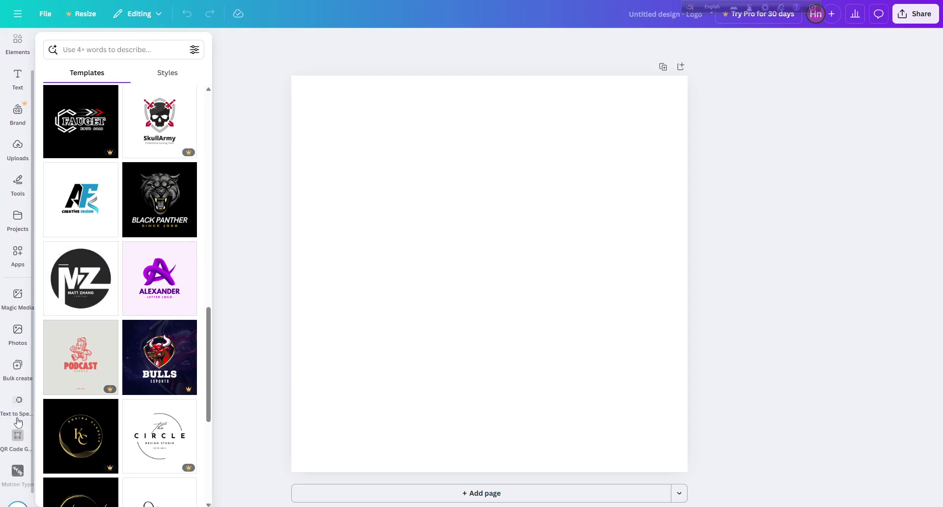
{"action": "scroll", "coordinate": [15, 427], "scroll_direction": "up", "scroll_amount": 1}
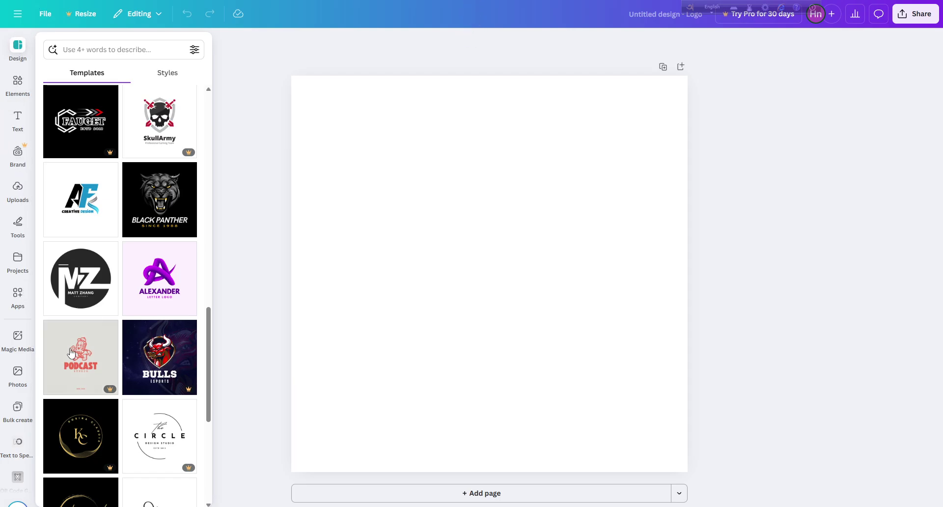
{"action": "left_click", "coordinate": [17, 297]}
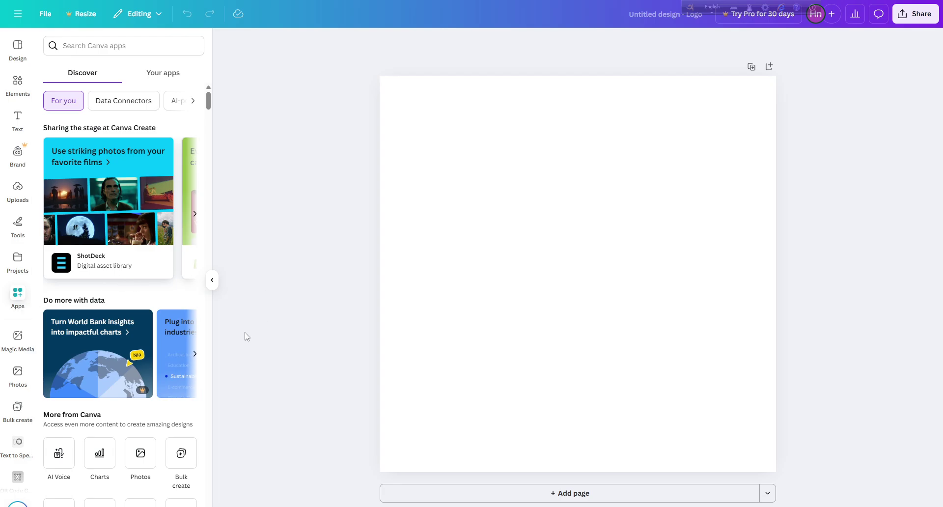
Look through the Discover listings of the Apps collection and briefly check the Photos app
{"action": "scroll", "coordinate": [155, 448], "scroll_direction": "down", "scroll_amount": 15}
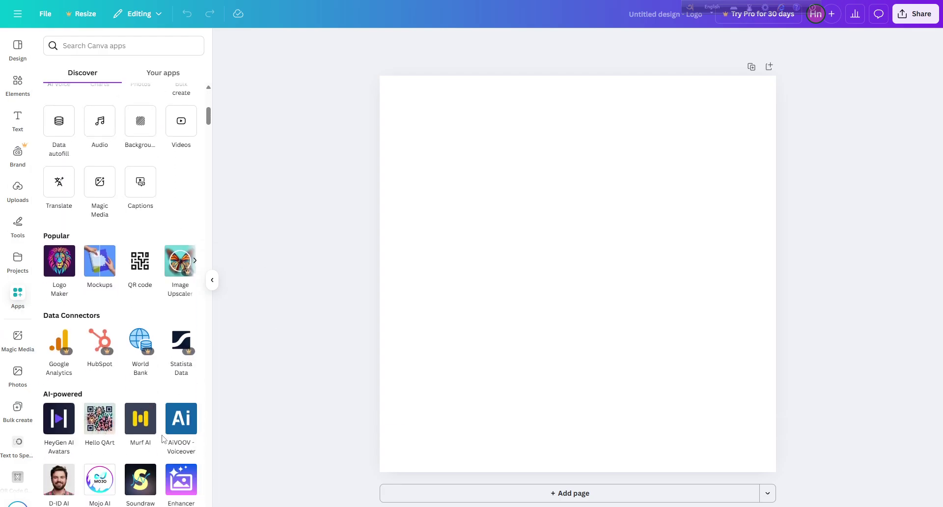
{"action": "scroll", "coordinate": [140, 432], "scroll_direction": "up", "scroll_amount": 10}
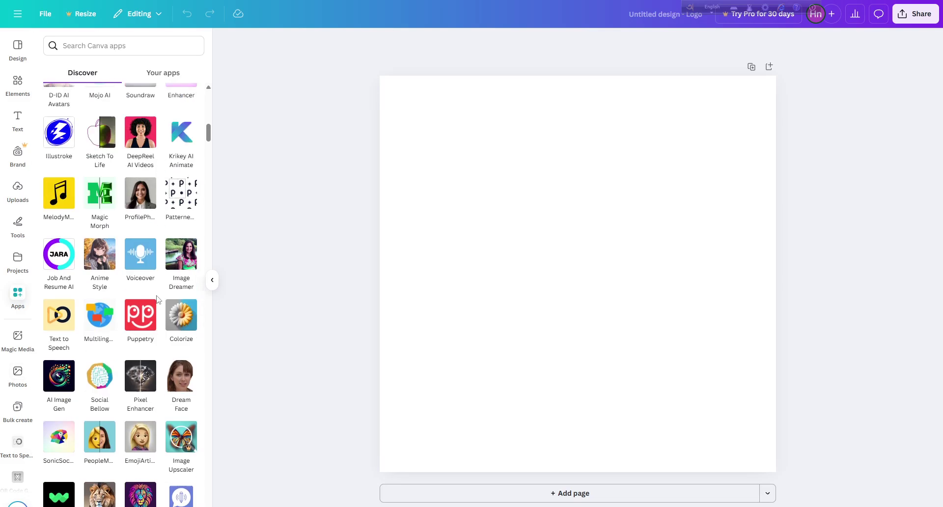
{"action": "scroll", "coordinate": [136, 279], "scroll_direction": "up", "scroll_amount": 3}
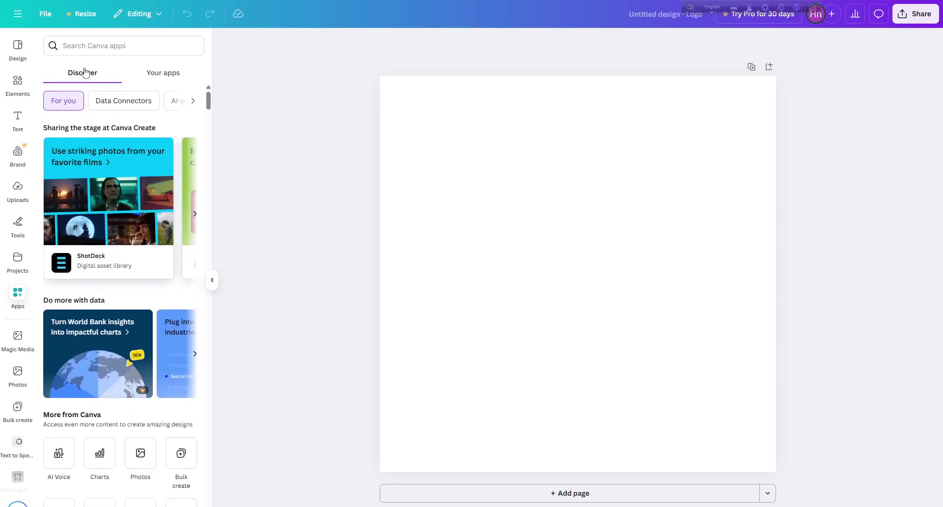
{"action": "left_click", "coordinate": [68, 45]}
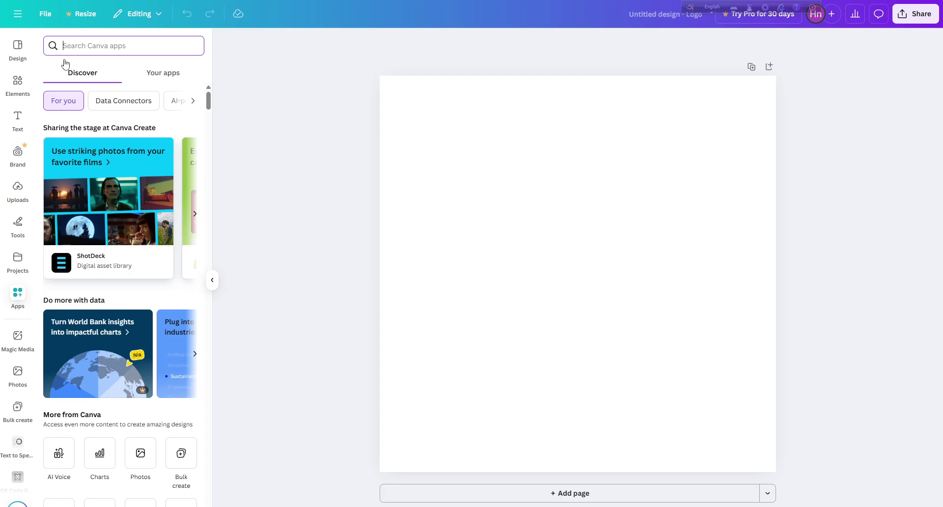
{"action": "left_click", "coordinate": [147, 446]}
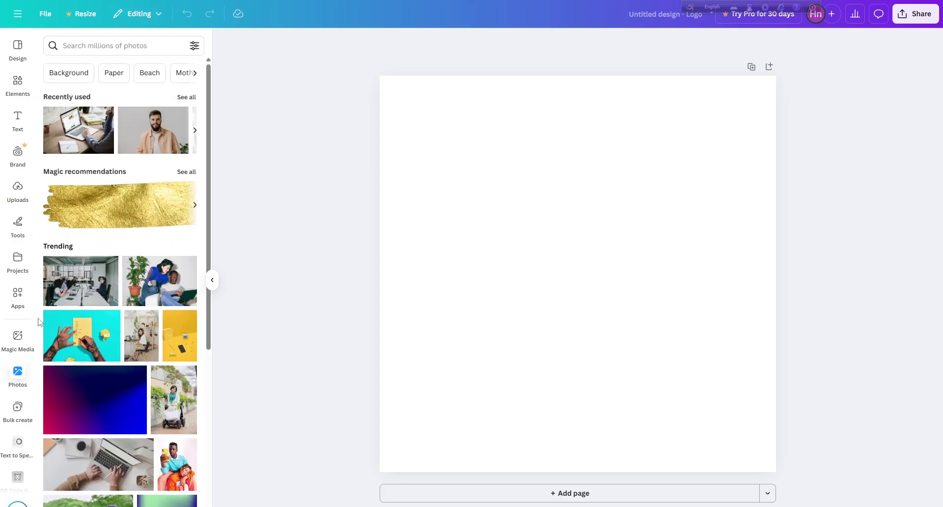
{"action": "left_click", "coordinate": [18, 294]}
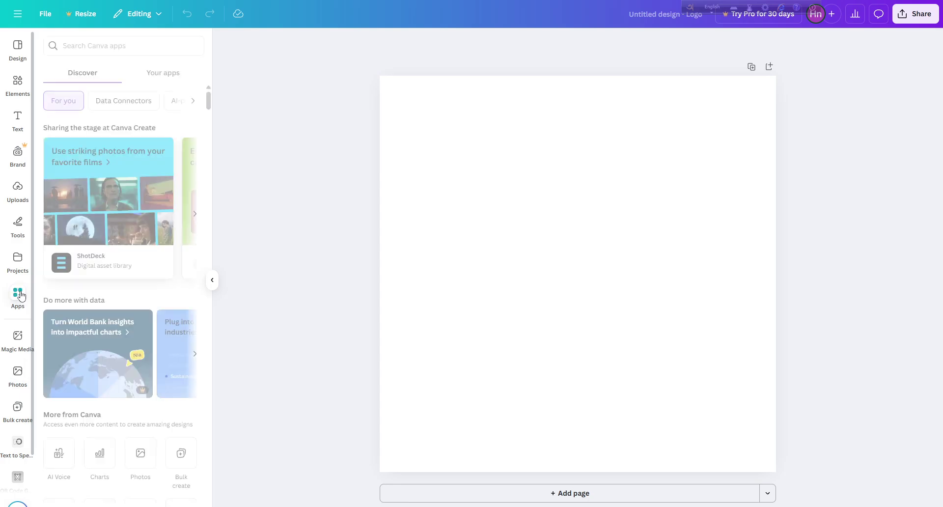
Find the Carousel Studio app among the listed apps and open it
{"action": "scroll", "coordinate": [114, 456], "scroll_direction": "down", "scroll_amount": 10}
{"action": "scroll", "coordinate": [114, 457], "scroll_direction": "down", "scroll_amount": 10}
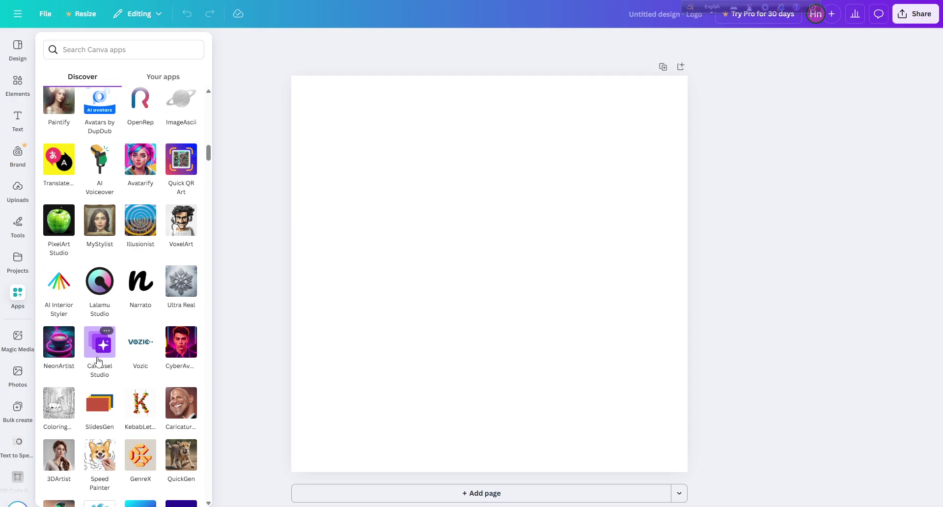
{"action": "left_click", "coordinate": [100, 360]}
{"action": "left_click", "coordinate": [106, 462]}
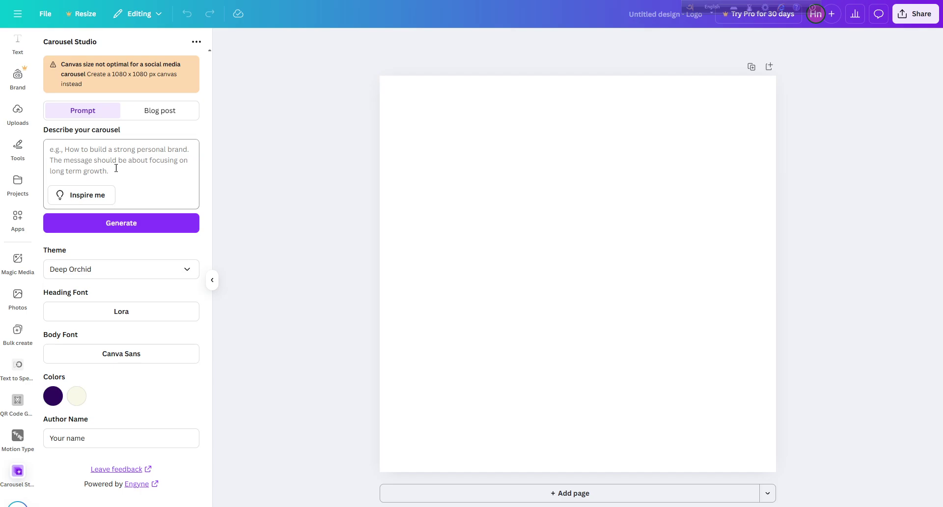
Generate a carousel from the prompt "Make me a cute bird" and cancel the generation once the first slide is on the canvas
{"action": "left_click", "coordinate": [97, 147]}
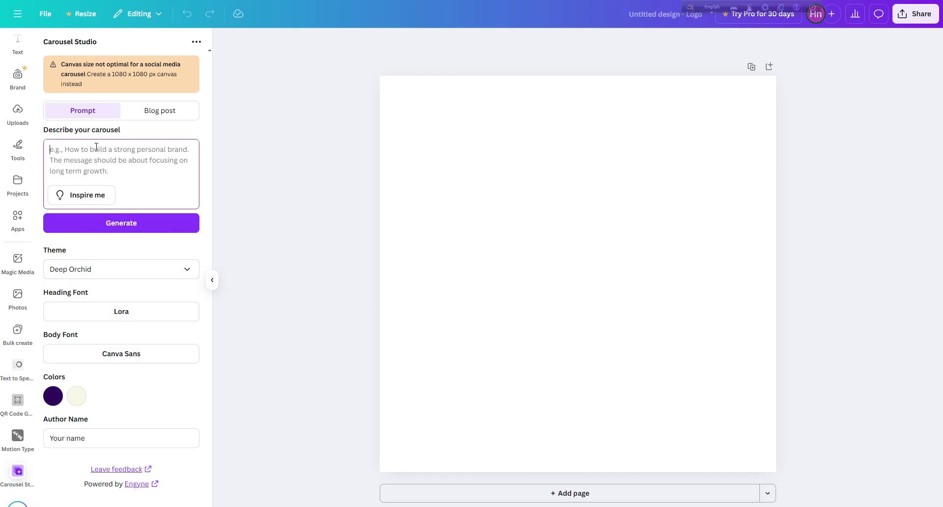
{"action": "type", "text": "MAK"}
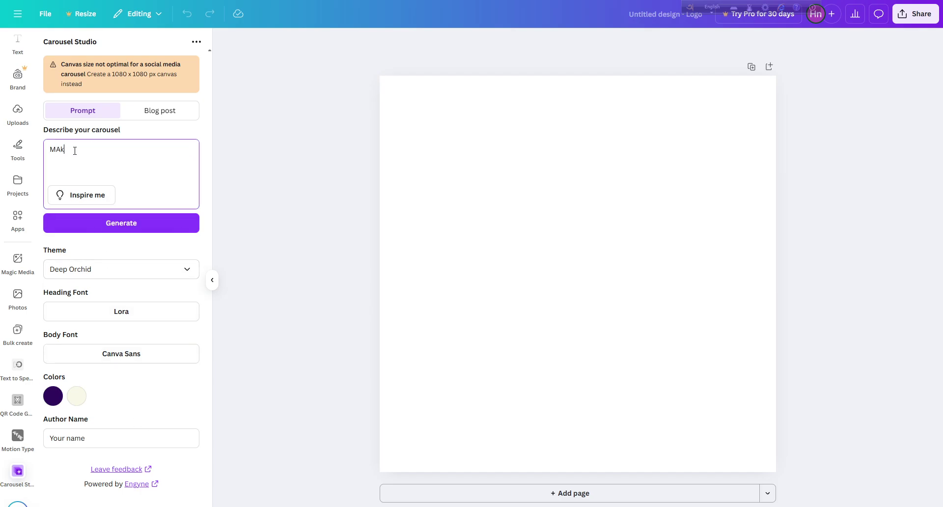
{"action": "key", "text": "BackSpace"}
{"action": "key", "text": "BackSpace"}
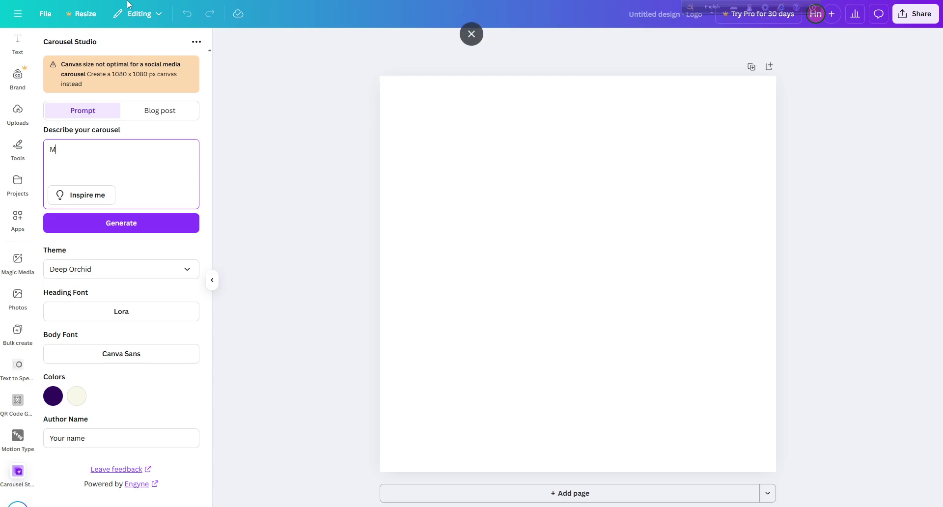
{"action": "type", "text": "ake me a cute bird"}
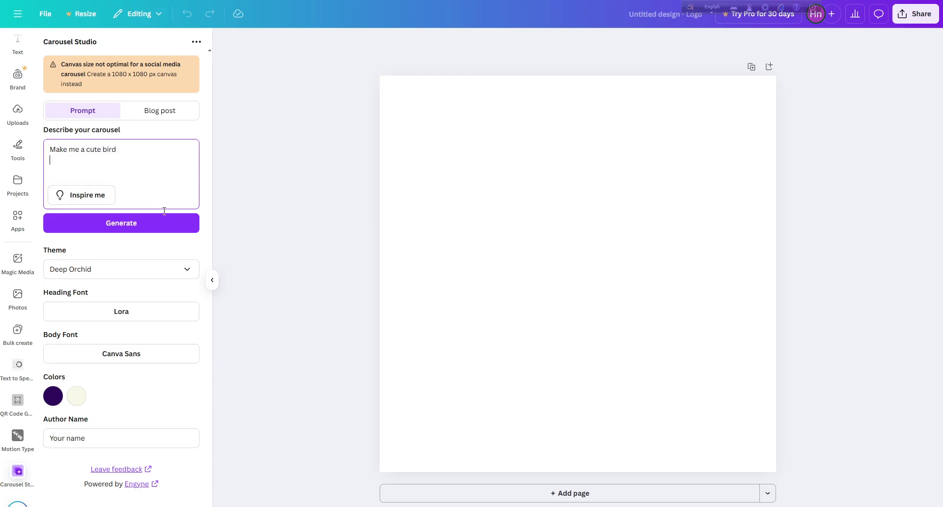
{"action": "left_click", "coordinate": [148, 228]}
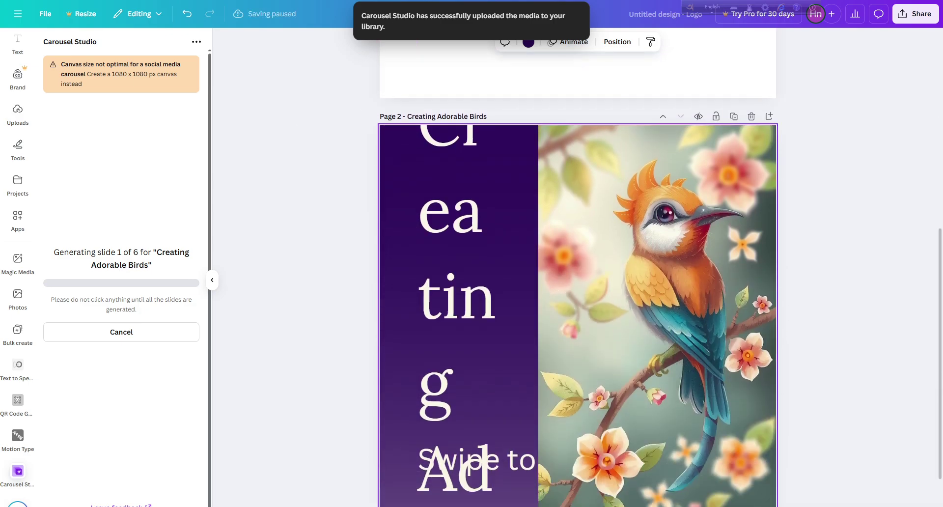
{"action": "left_click", "coordinate": [123, 339]}
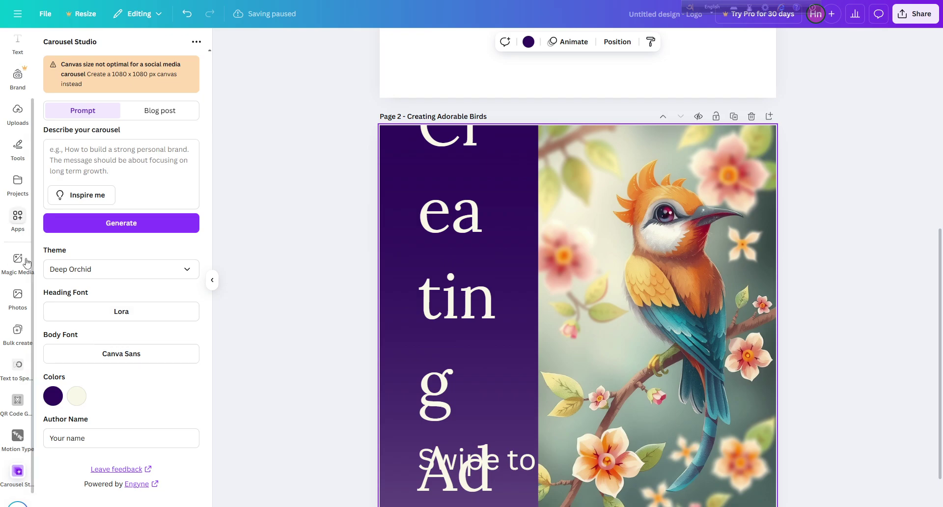
Search the Canva apps for "Magic Media" and open its image generator, ready for a description
{"action": "left_click", "coordinate": [17, 219]}
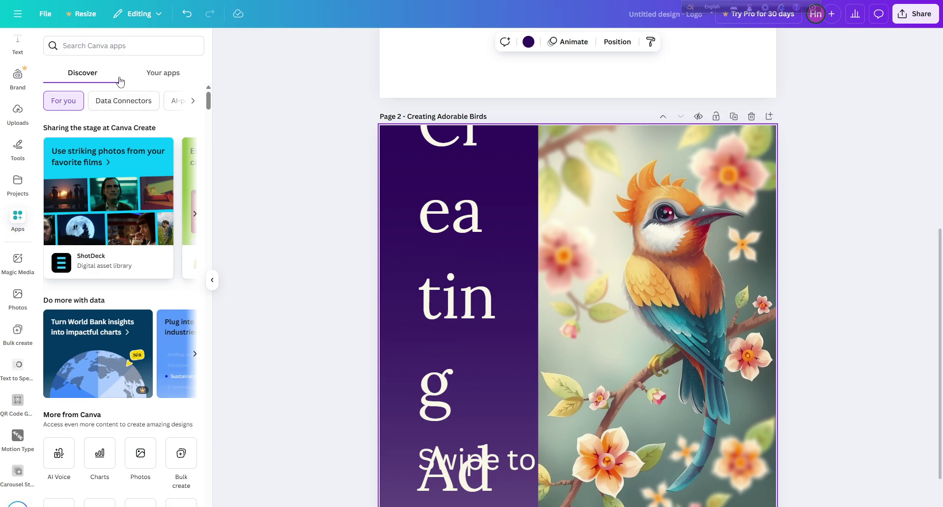
{"action": "left_click", "coordinate": [100, 44]}
{"action": "type", "text": "M"}
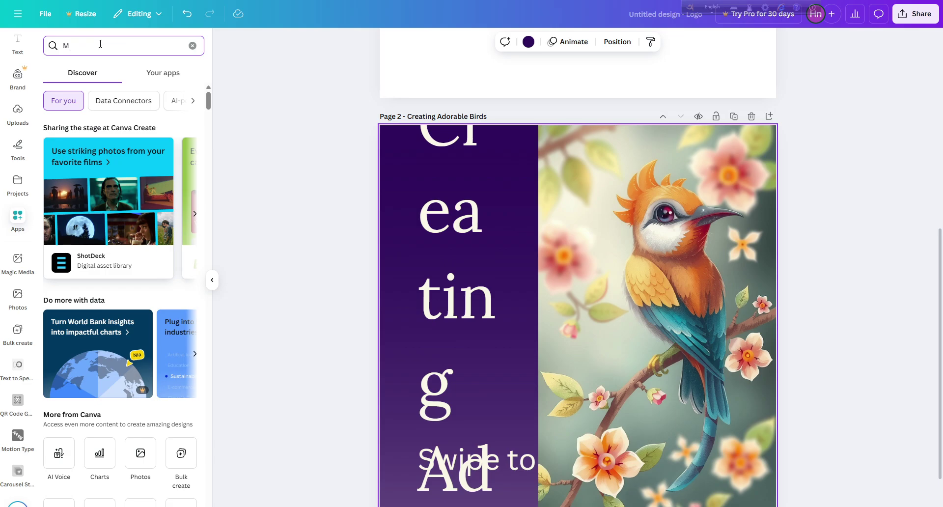
{"action": "type", "text": "agic "}
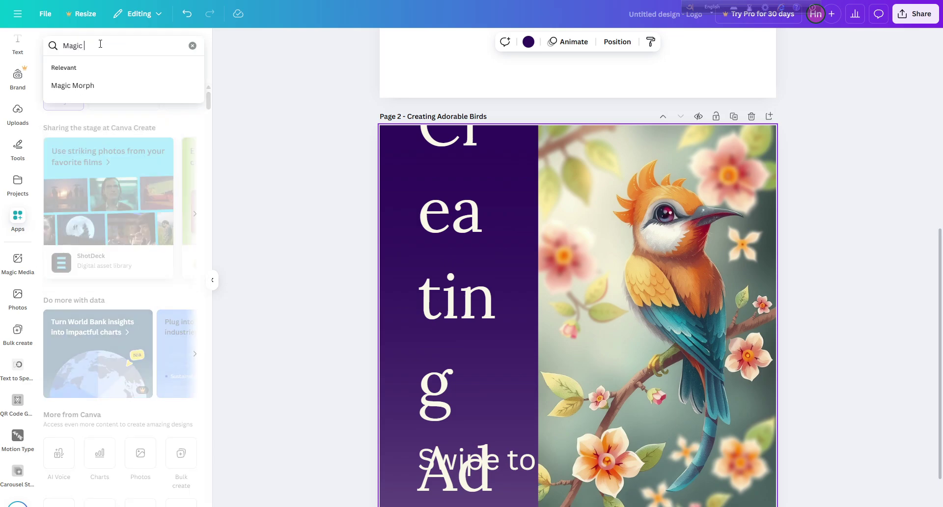
{"action": "type", "text": "Media"}
{"action": "key", "text": "Return"}
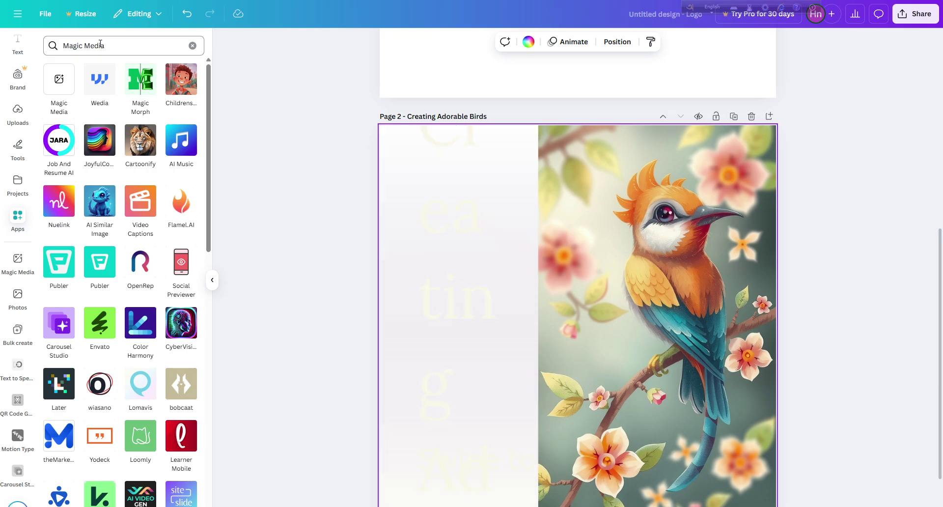
{"action": "left_click", "coordinate": [58, 82]}
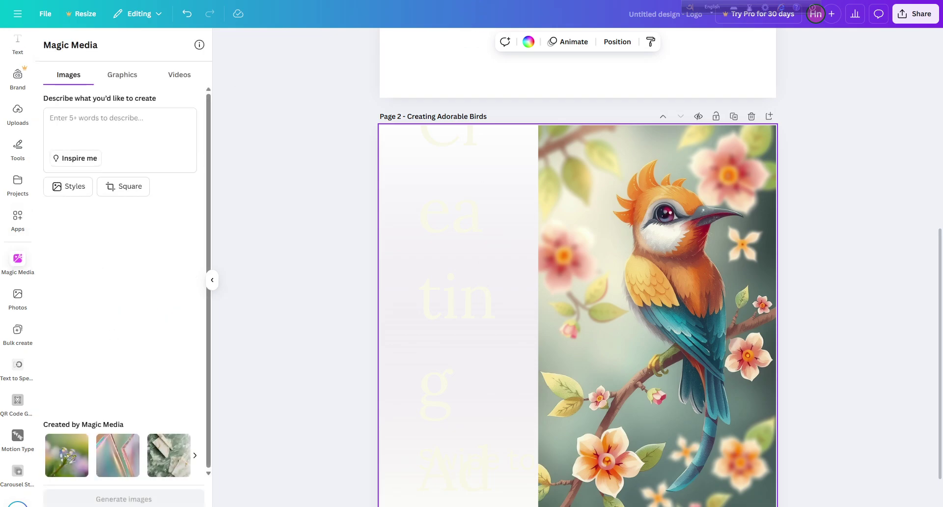
{"action": "left_click", "coordinate": [69, 123]}
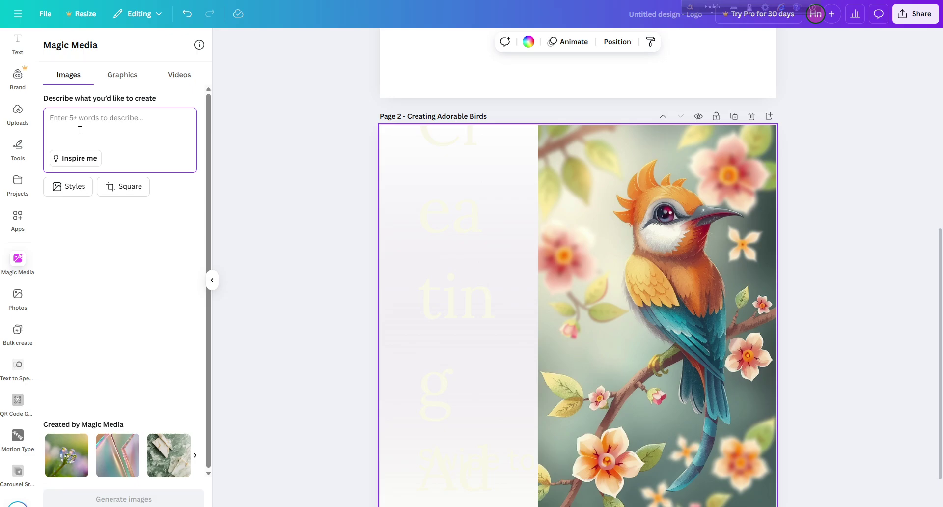
Leave full screen and open ChatGPT (chatgpt.com) in a new browser tab
{"action": "key", "text": "F11"}
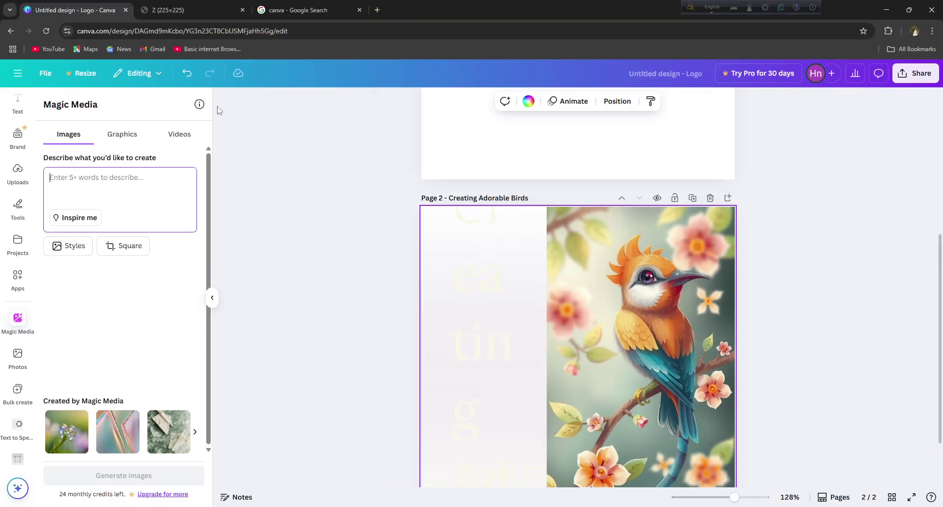
{"action": "left_click", "coordinate": [377, 10]}
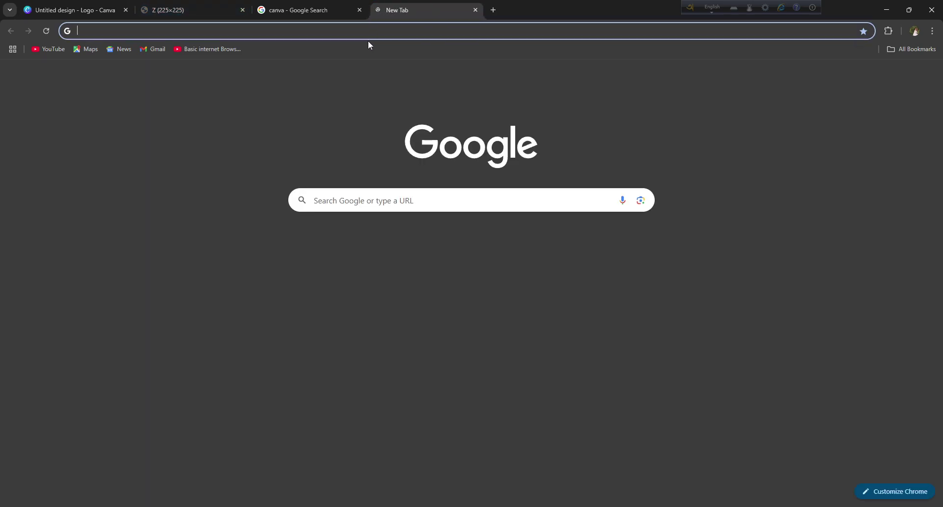
{"action": "type", "text": "cha"}
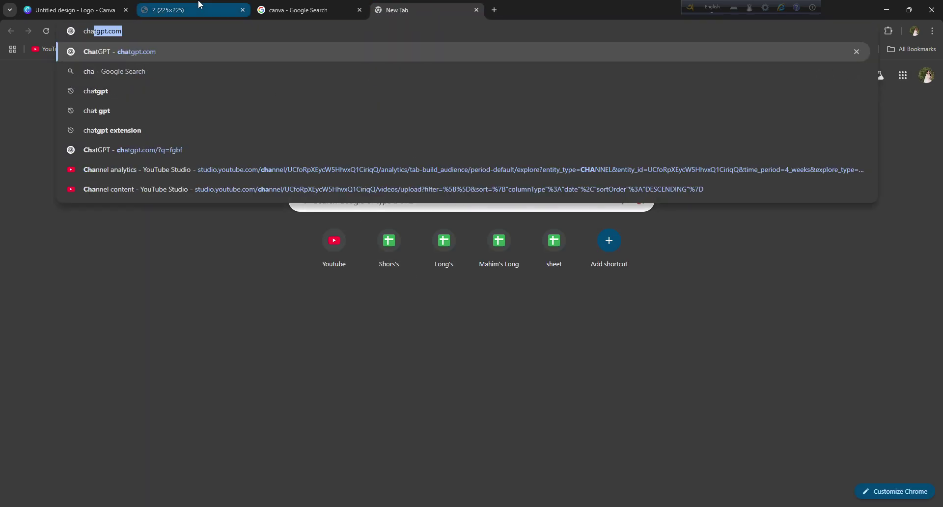
{"action": "left_click", "coordinate": [88, 59]}
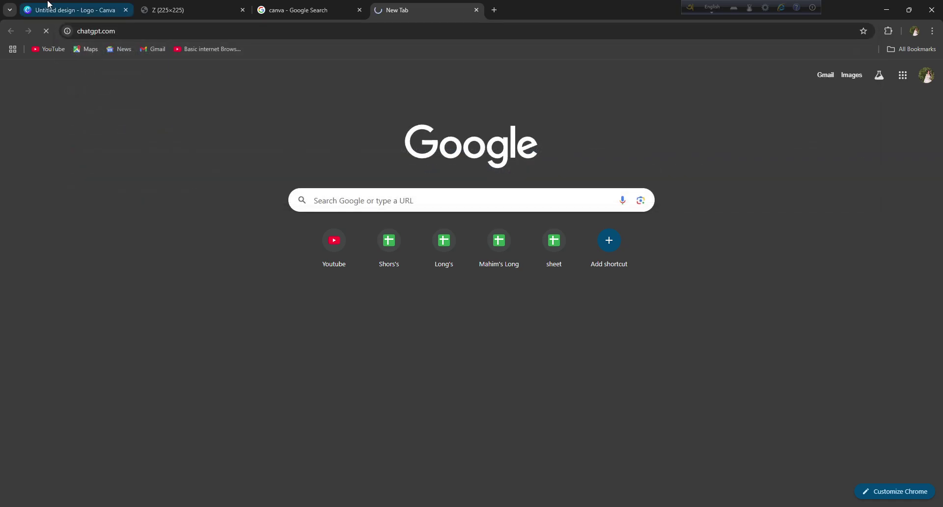
{"action": "left_click", "coordinate": [74, 10]}
{"action": "left_click", "coordinate": [422, 10]}
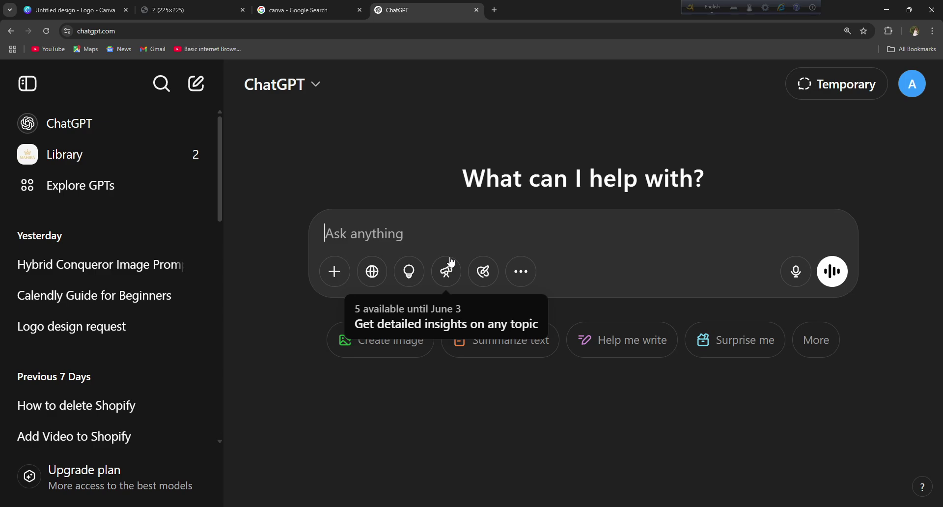
Ask ChatGPT to "Generate me a perfect prompt for generating images using ai for Hybrid human"
{"action": "type", "text": "Ge"}
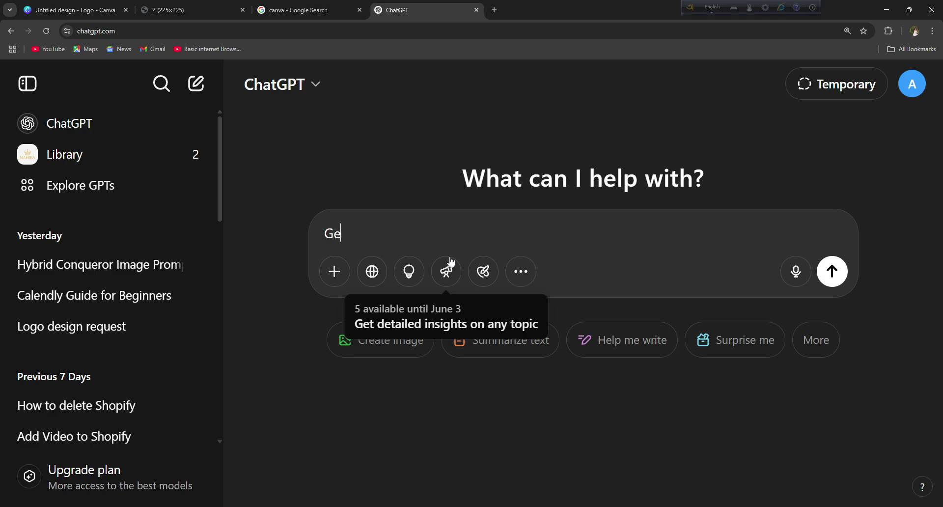
{"action": "type", "text": "nerate me a perfect "}
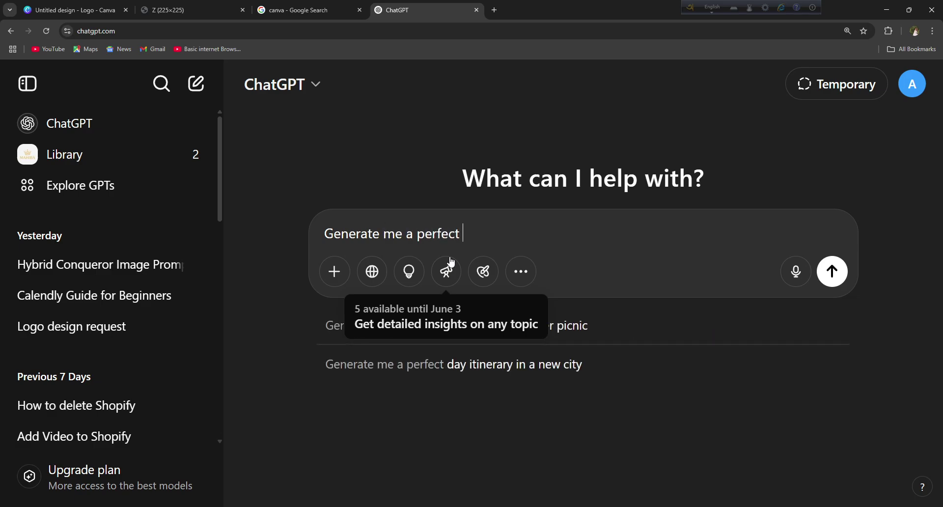
{"action": "type", "text": "prompt for"}
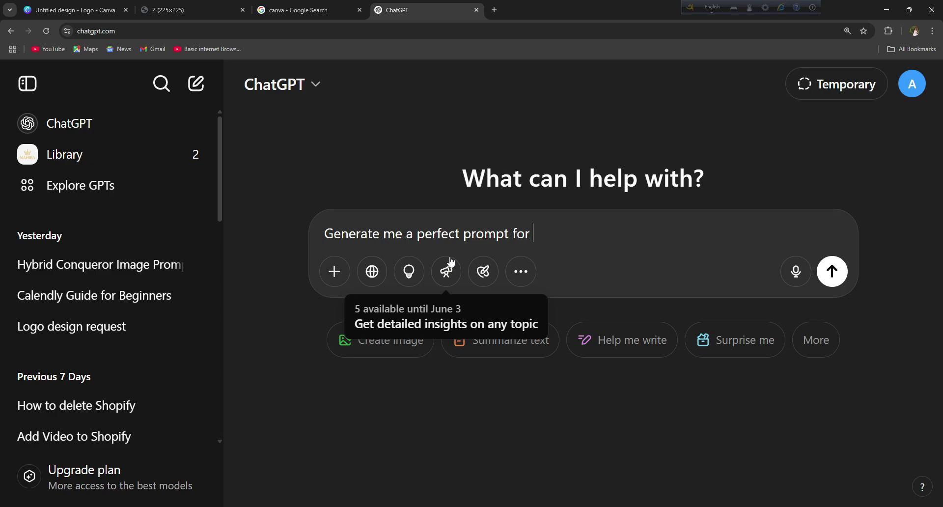
{"action": "type", "text": " generating ima"}
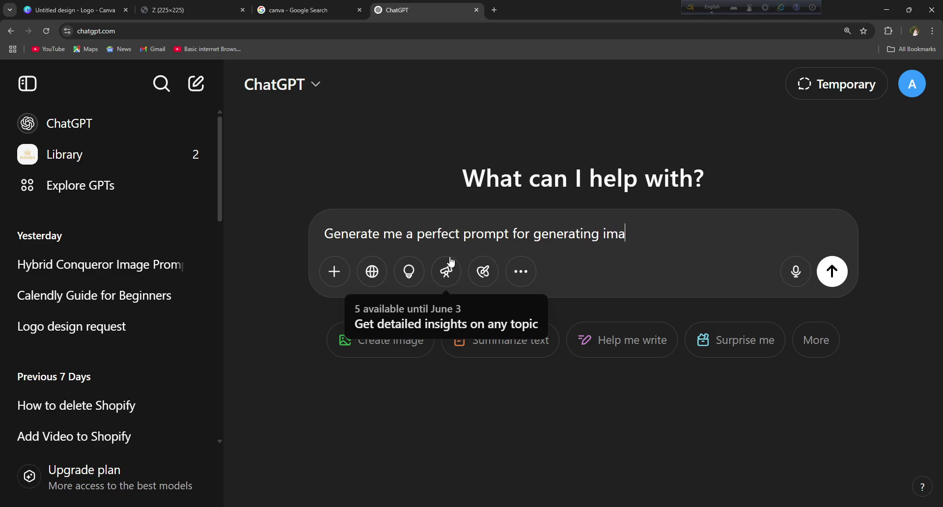
{"action": "type", "text": "ges usingn ai for "}
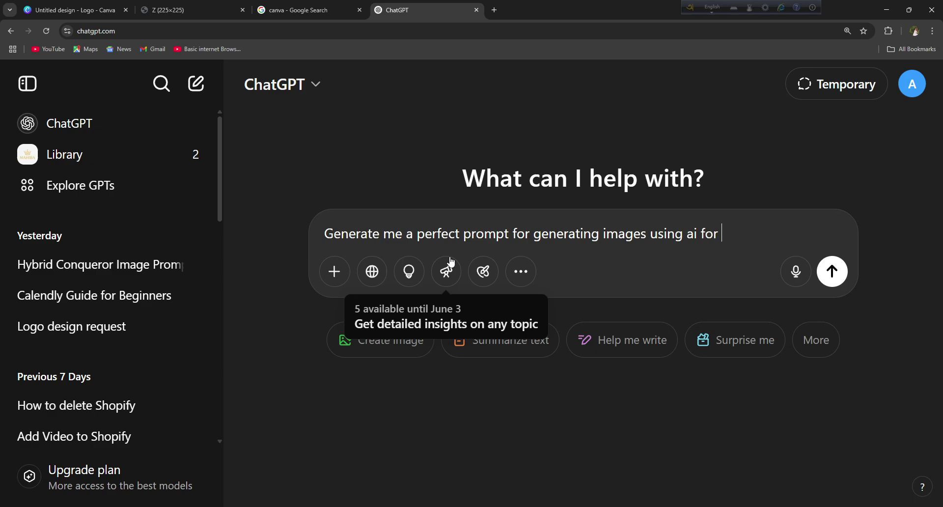
{"action": "type", "text": "Hybridn hu"}
{"action": "key", "text": "BackSpace"}
{"action": "key", "text": "BackSpace"}
{"action": "type", "text": "human"}
{"action": "key", "text": "Return"}
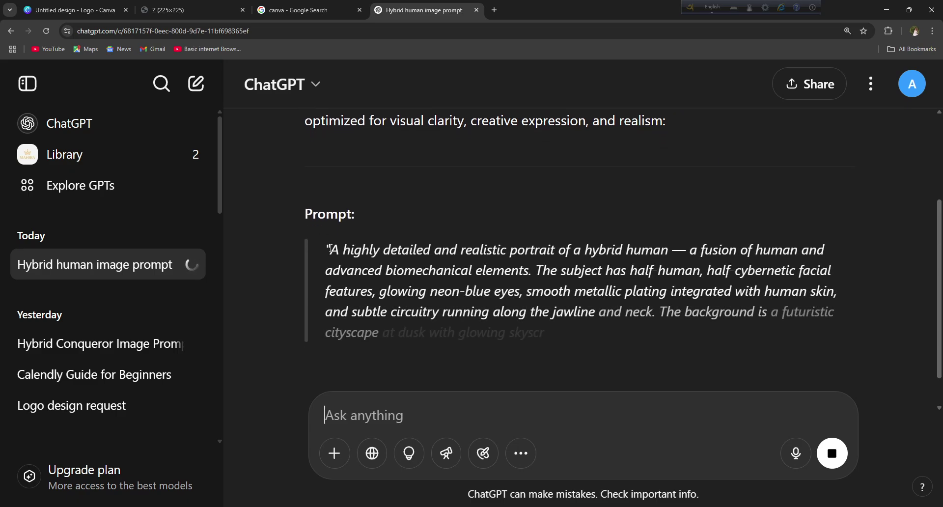
Copy the hybrid human portrait prompt from ChatGPT into Canva's Magic Media image description and generate the images
{"action": "left_click_drag", "start_coordinate": [330, 249], "coordinate": [716, 380]}
{"action": "right_click", "coordinate": [648, 386]}
{"action": "left_click", "coordinate": [668, 394]}
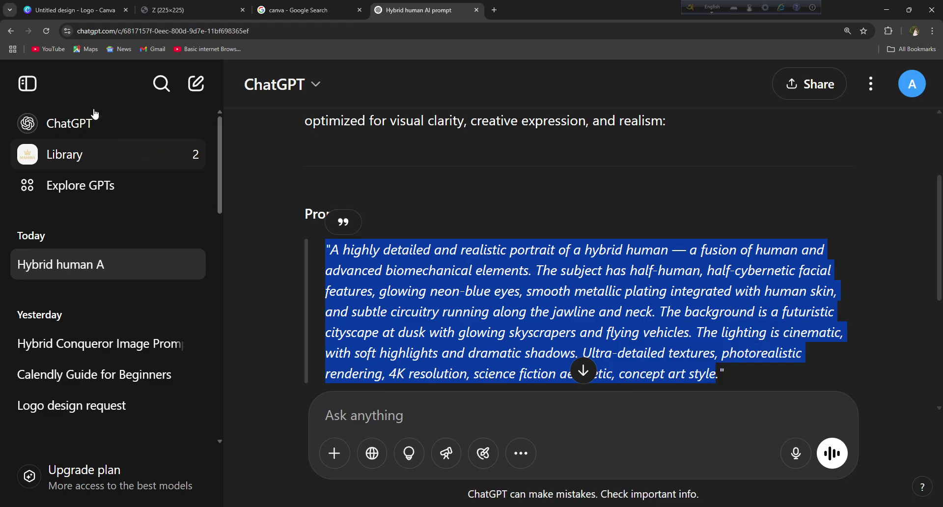
{"action": "left_click", "coordinate": [73, 10]}
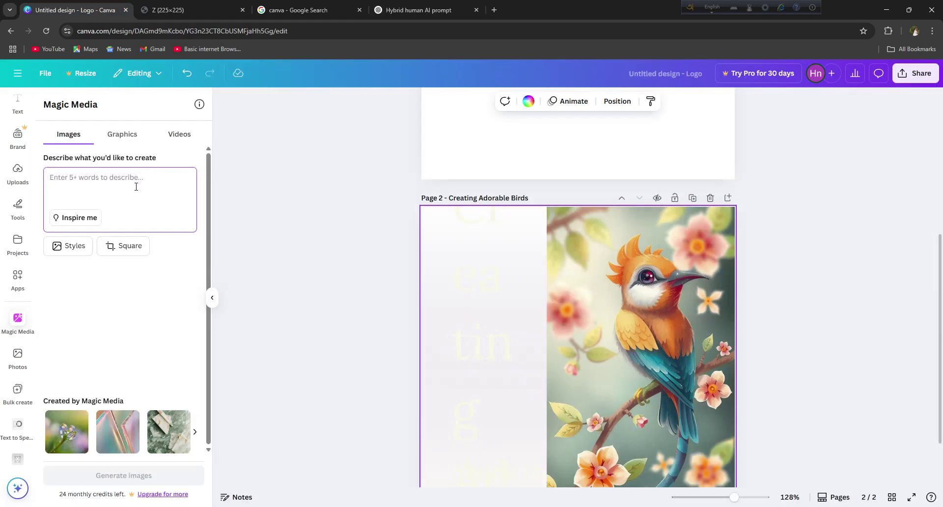
{"action": "key", "text": "ctrl+v"}
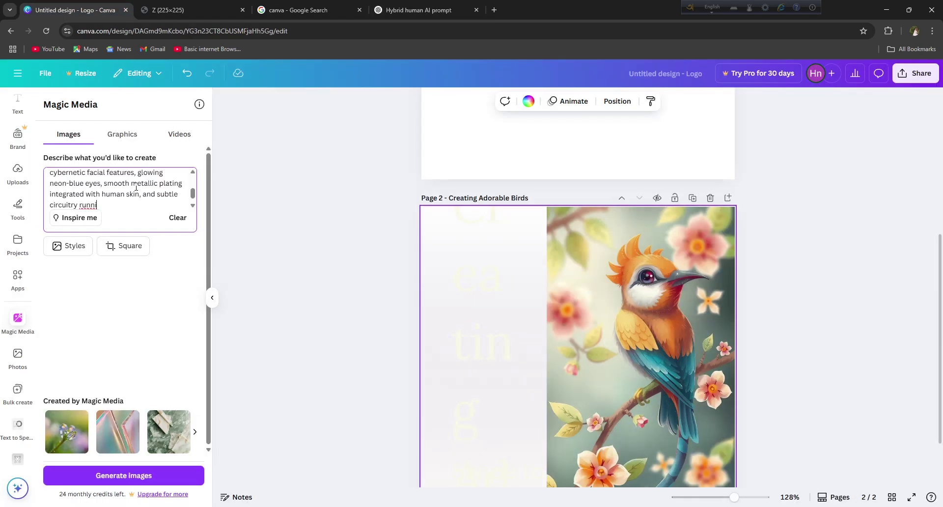
{"action": "left_click", "coordinate": [96, 476]}
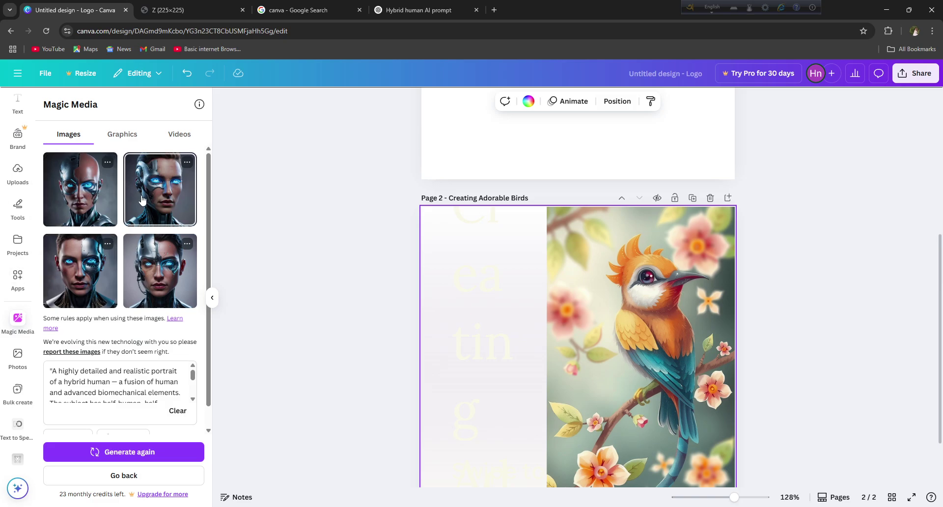
Replace the end of the hybrid human description, after "integrated with human skin,", with "add subtitles text pink" and generate the images again
{"action": "scroll", "coordinate": [59, 347], "scroll_direction": "down", "scroll_amount": 1}
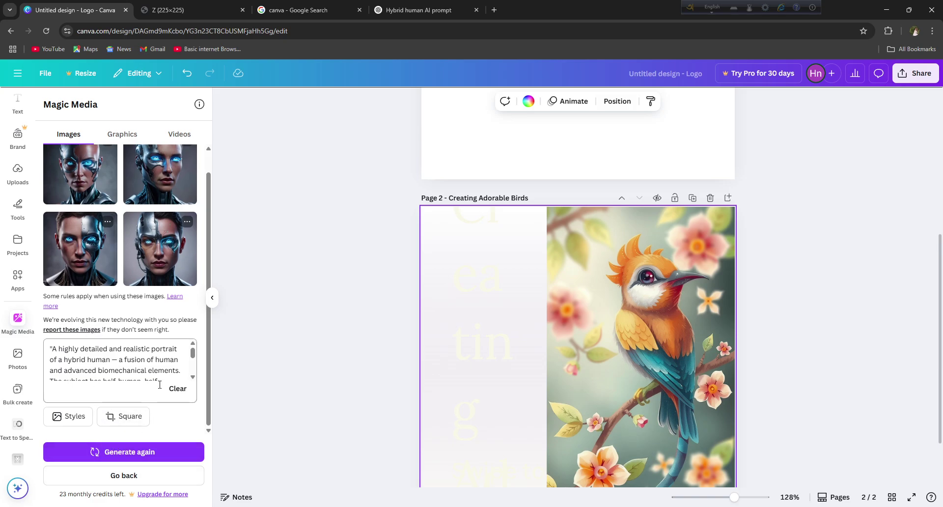
{"action": "left_click", "coordinate": [181, 360]}
{"action": "scroll", "coordinate": [181, 360], "scroll_direction": "down", "scroll_amount": 3}
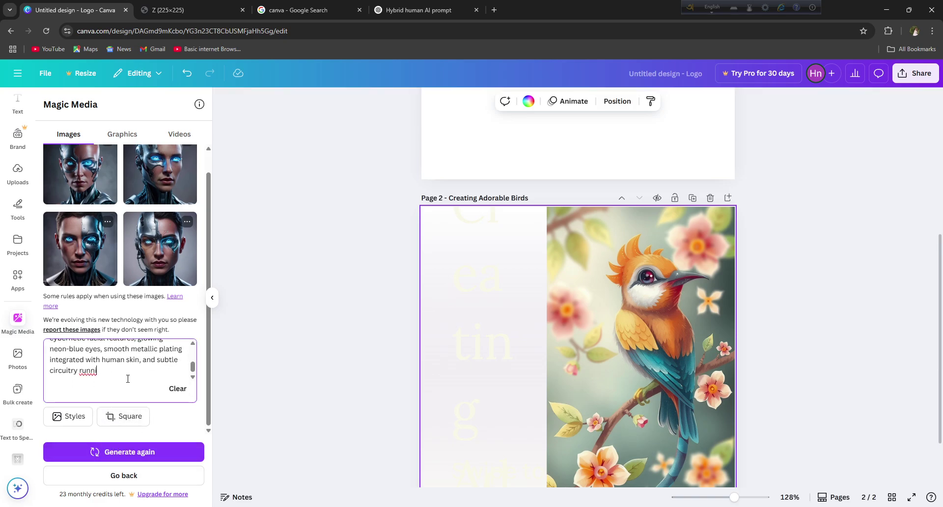
{"action": "left_click_drag", "start_coordinate": [95, 376], "coordinate": [52, 379]}
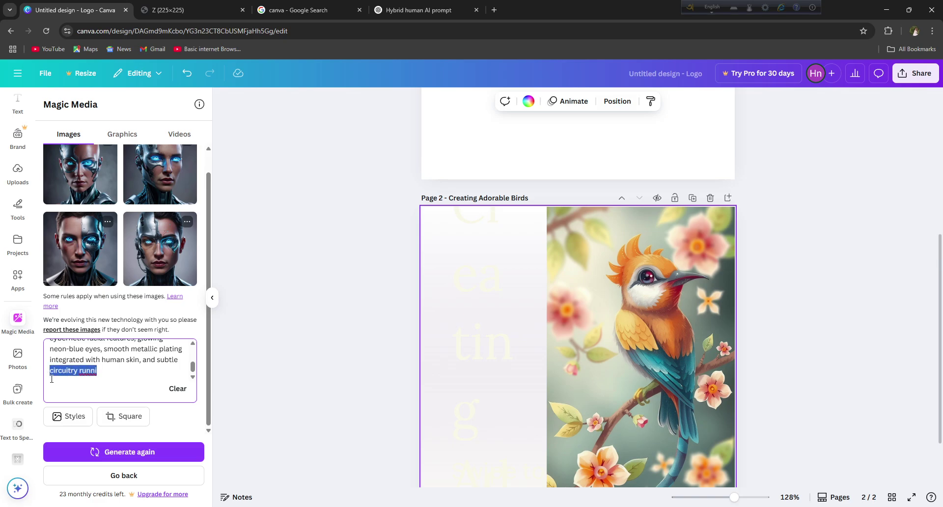
{"action": "key", "text": "BackSpace"}
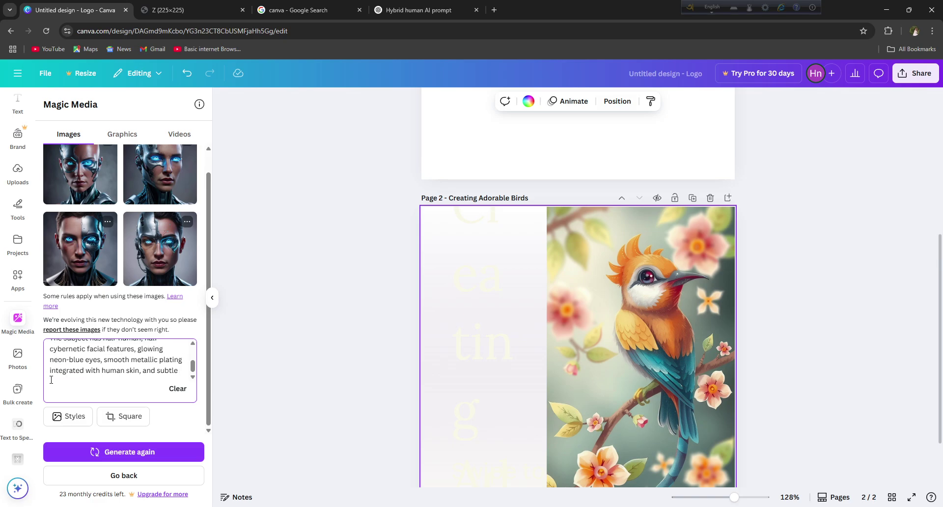
{"action": "key", "text": "BackSpace"}
{"action": "key", "text": "BackSpace"}
{"action": "type", "text": "subtitles text"}
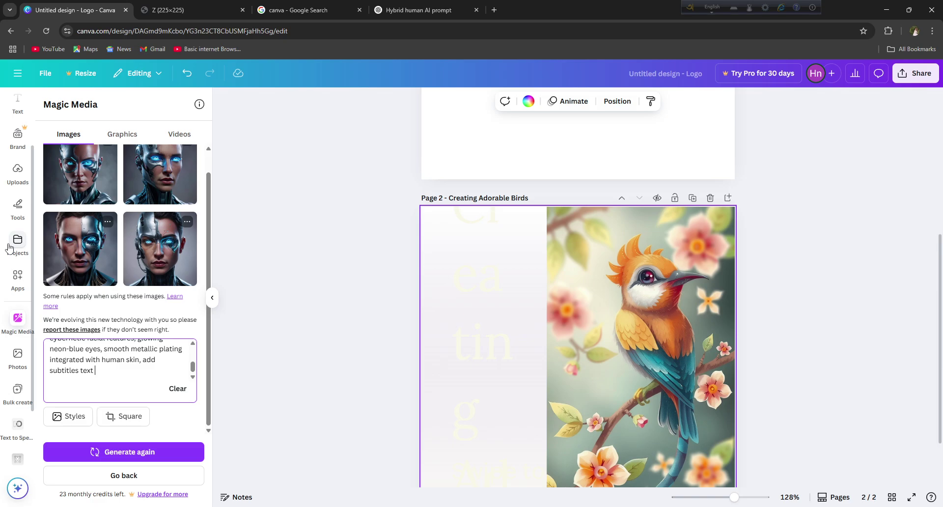
{"action": "type", "text": " saying"}
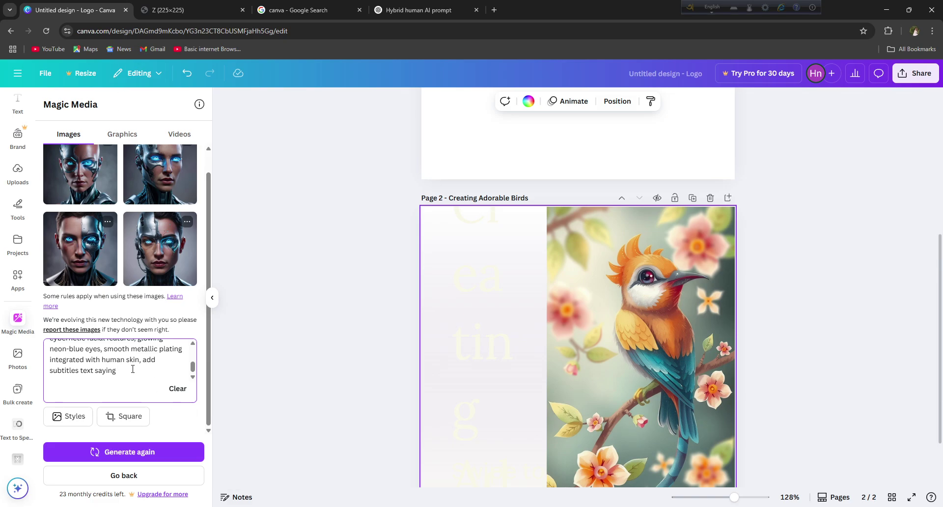
{"action": "left_click_drag", "start_coordinate": [124, 370], "coordinate": [98, 378]}
{"action": "type", "text": "pink"}
{"action": "left_click", "coordinate": [71, 451]}
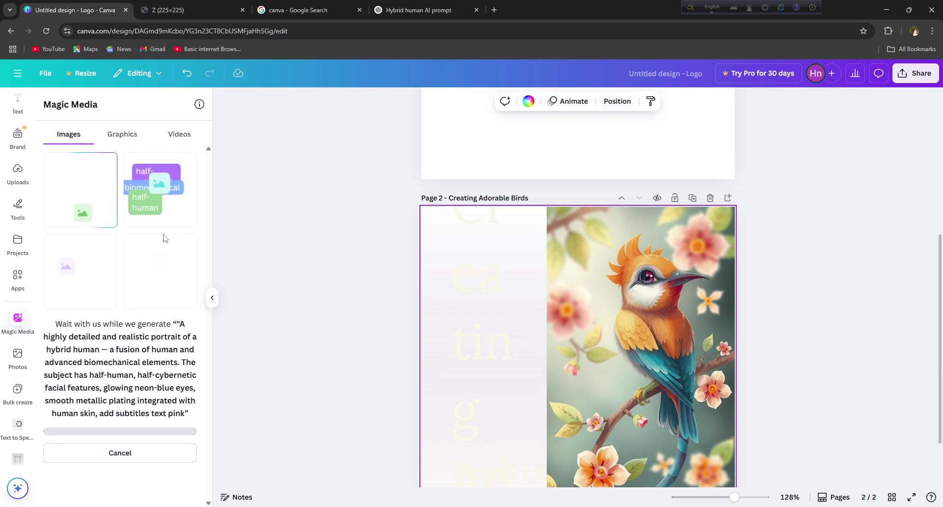
{"action": "left_click", "coordinate": [123, 135]}
{"action": "left_click", "coordinate": [164, 138]}
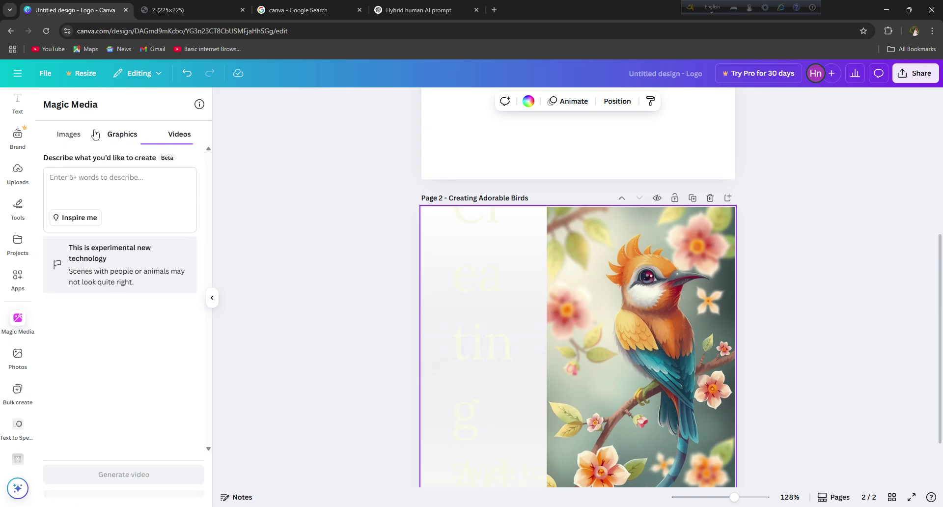
{"action": "left_click", "coordinate": [69, 134]}
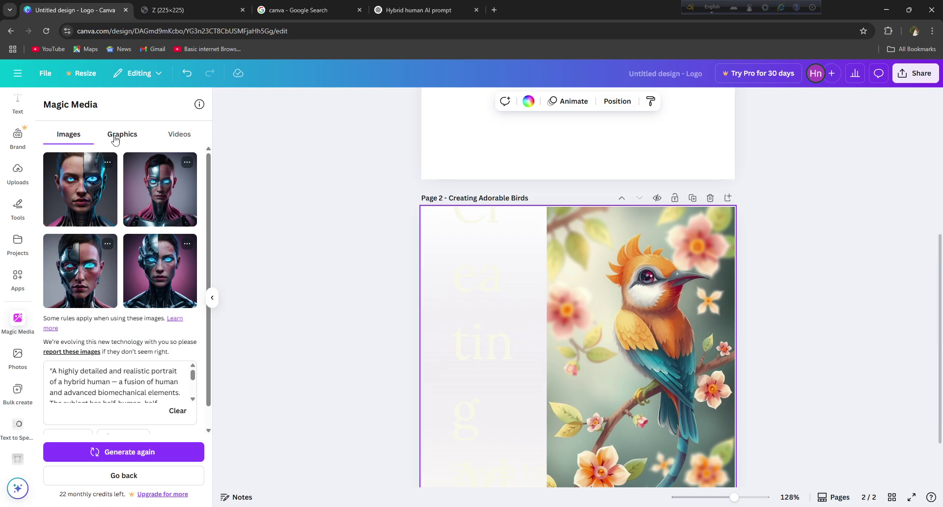
Replace the whole image description with "generate me a cute logo of parrot for my yt chabbel" and generate the images
{"action": "scroll", "coordinate": [121, 167], "scroll_direction": "down", "scroll_amount": 1}
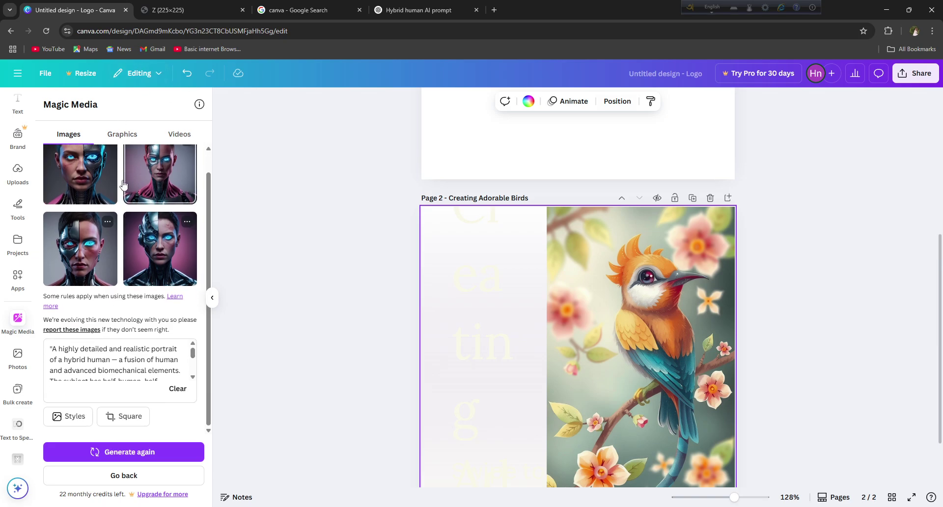
{"action": "triple_click", "coordinate": [152, 370]}
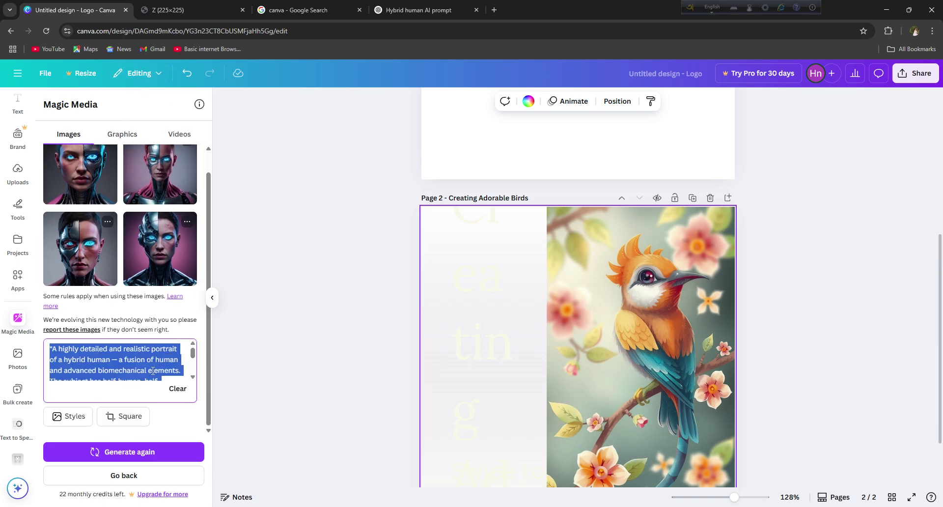
{"action": "type", "text": "ge"}
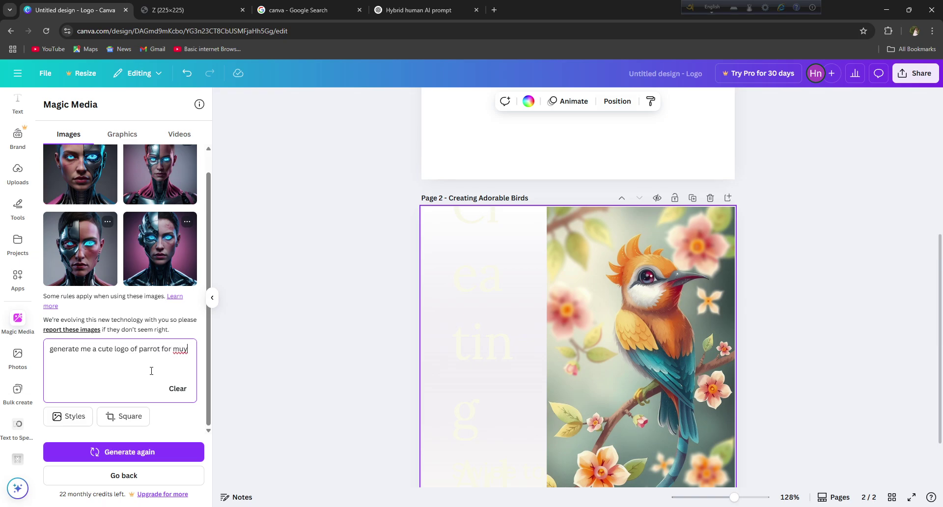
{"action": "type", "text": "=="}
{"action": "left_click", "coordinate": [65, 451]}
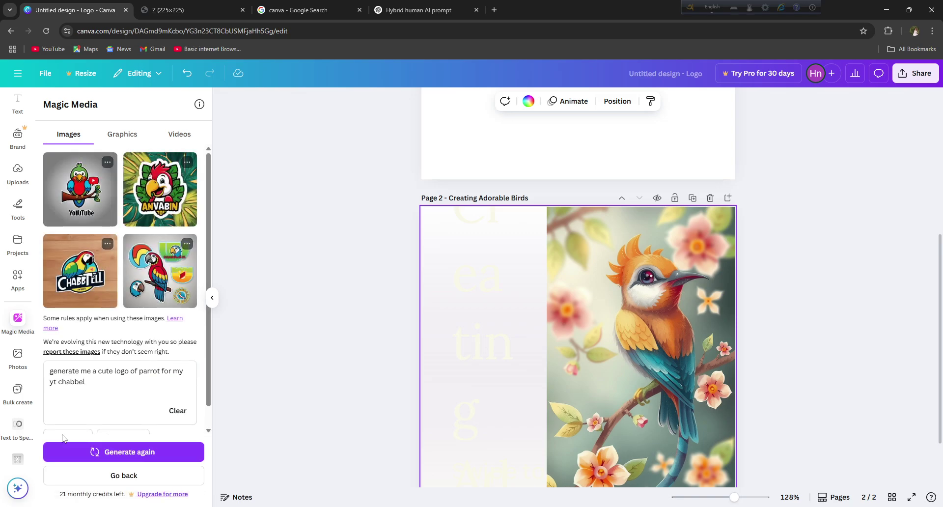
Delete the tall pale-yellow vertical text beside the bird picture on page 2
{"action": "right_click", "coordinate": [635, 323]}
{"action": "key", "text": "Escape"}
{"action": "left_click", "coordinate": [469, 280]}
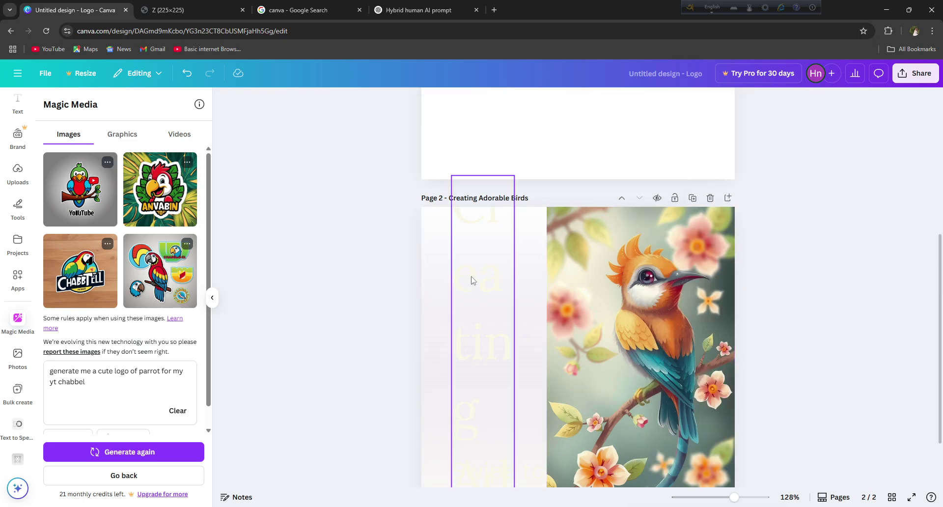
{"action": "key", "text": "Escape"}
{"action": "left_click", "coordinate": [505, 346]}
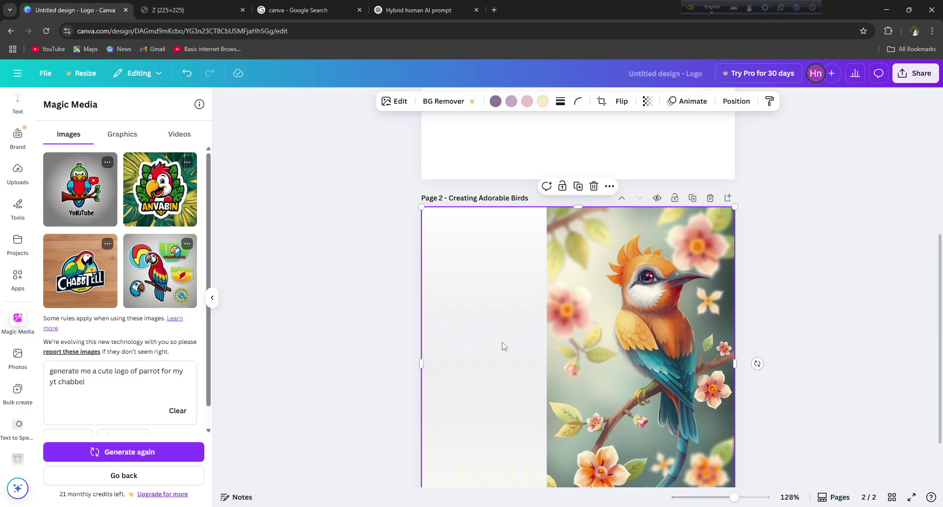
Move the bird picture to the left edge of page 2 and enlarge it to about 503 × 838 so it covers the page
{"action": "left_click_drag", "start_coordinate": [594, 327], "coordinate": [467, 320]}
{"action": "scroll", "coordinate": [627, 456], "scroll_direction": "down", "scroll_amount": 2}
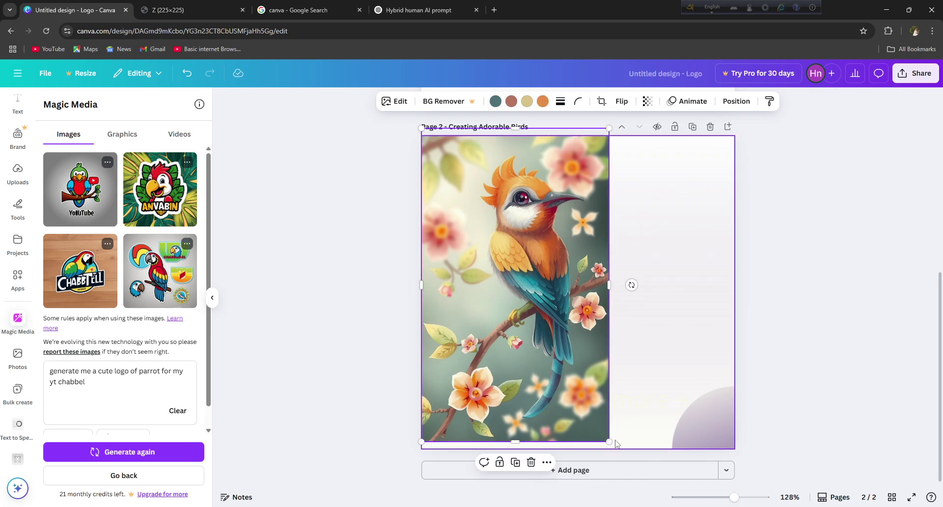
{"action": "left_click_drag", "start_coordinate": [610, 442], "coordinate": [881, 494]}
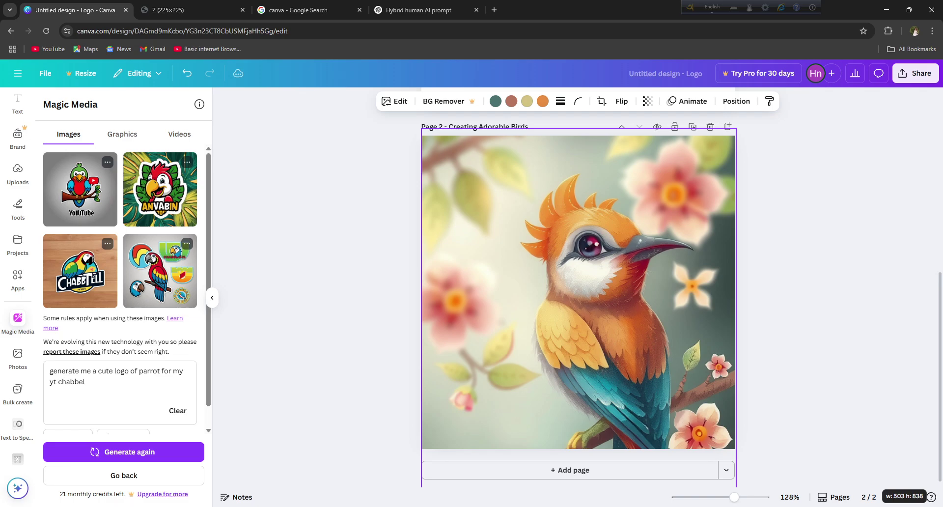
Add the generated ANVABIN parrot logo to page 1 and crop it so the parrot sticker fills the square frame
{"action": "scroll", "coordinate": [712, 363], "scroll_direction": "up", "scroll_amount": 6}
{"action": "left_click", "coordinate": [528, 270]}
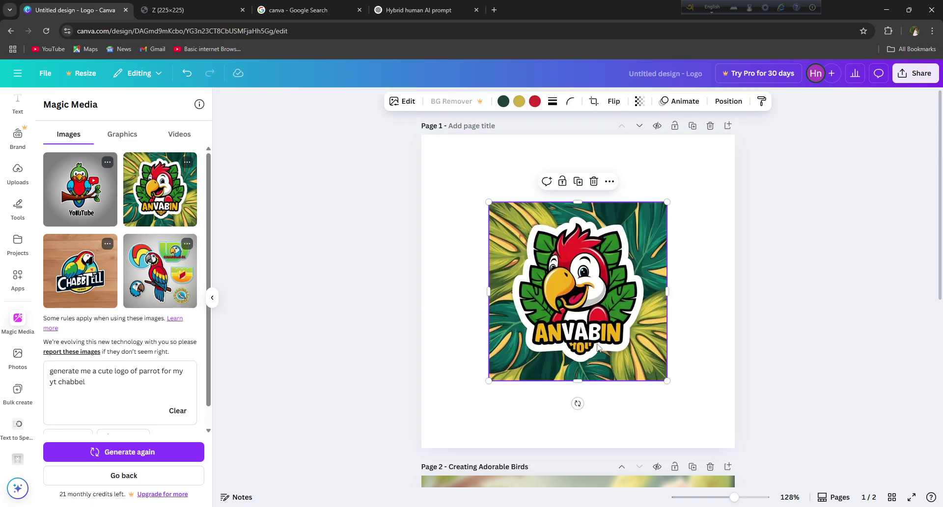
{"action": "double_click", "coordinate": [586, 339]}
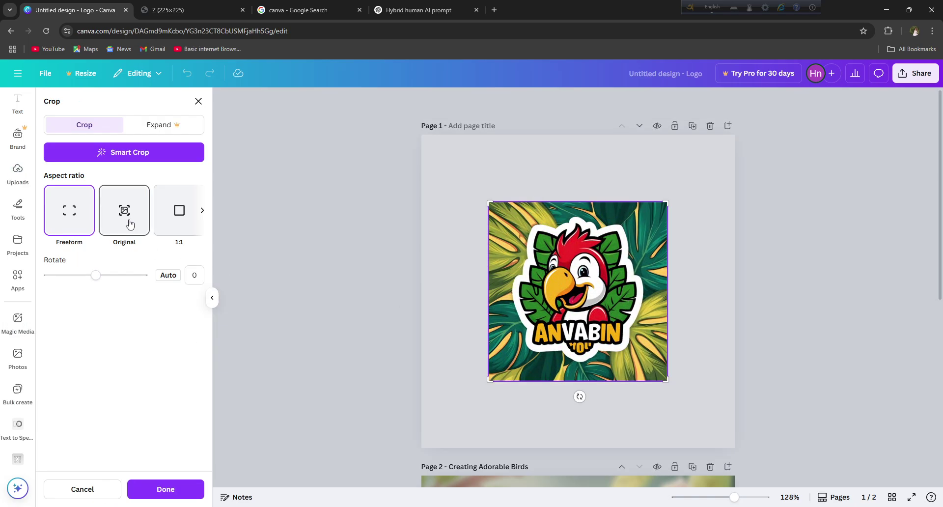
{"action": "left_click", "coordinate": [128, 222]}
{"action": "mouse_move", "coordinate": [97, 275]}
{"action": "left_mouse_down"}
{"action": "mouse_move", "coordinate": [158, 288]}
{"action": "mouse_move", "coordinate": [97, 291]}
{"action": "left_mouse_up"}
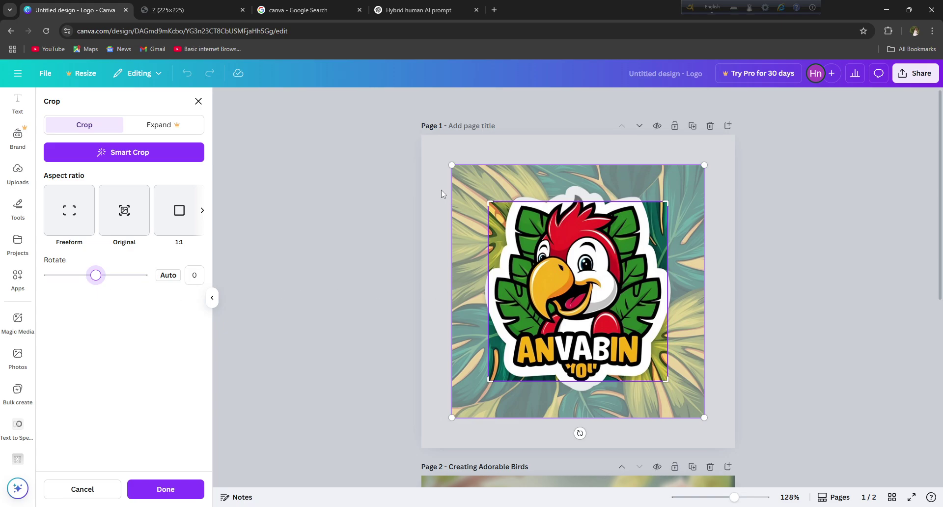
{"action": "left_click_drag", "start_coordinate": [452, 166], "coordinate": [489, 202]}
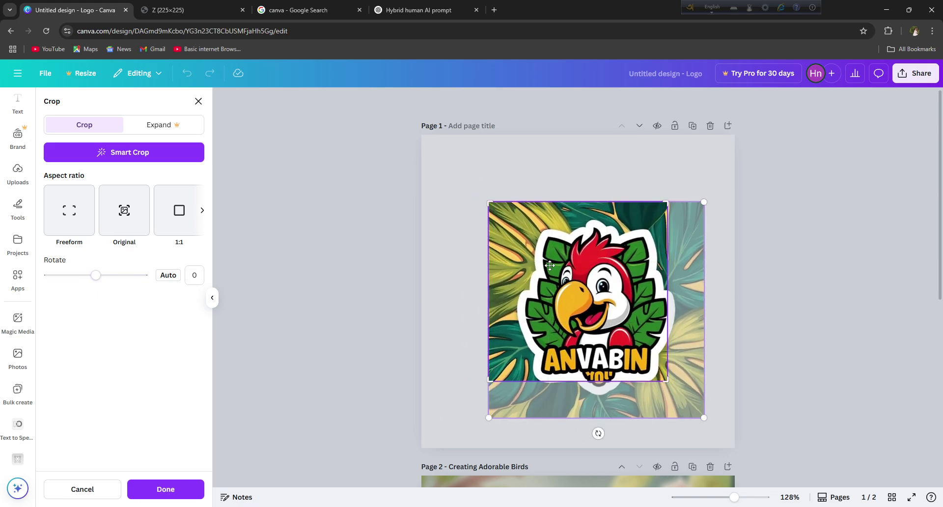
{"action": "left_click_drag", "start_coordinate": [547, 262], "coordinate": [536, 251]}
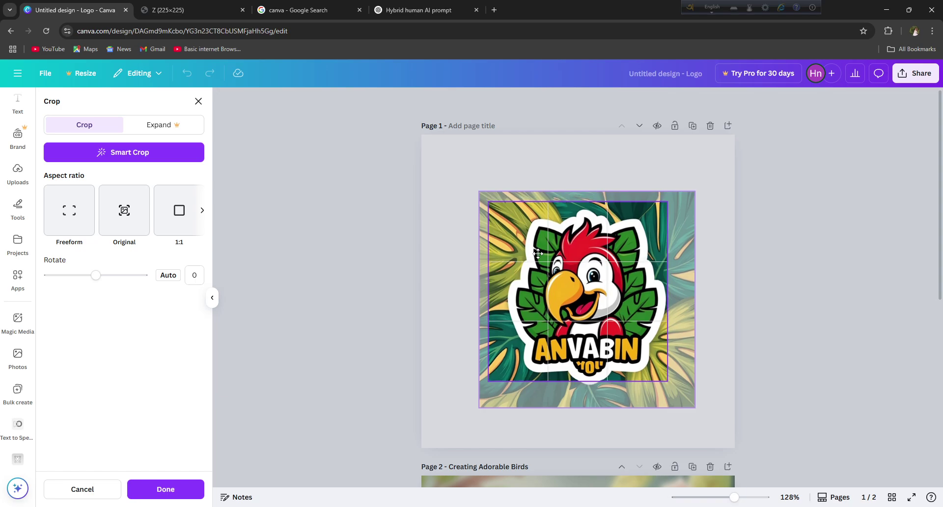
{"action": "left_click", "coordinate": [336, 343]}
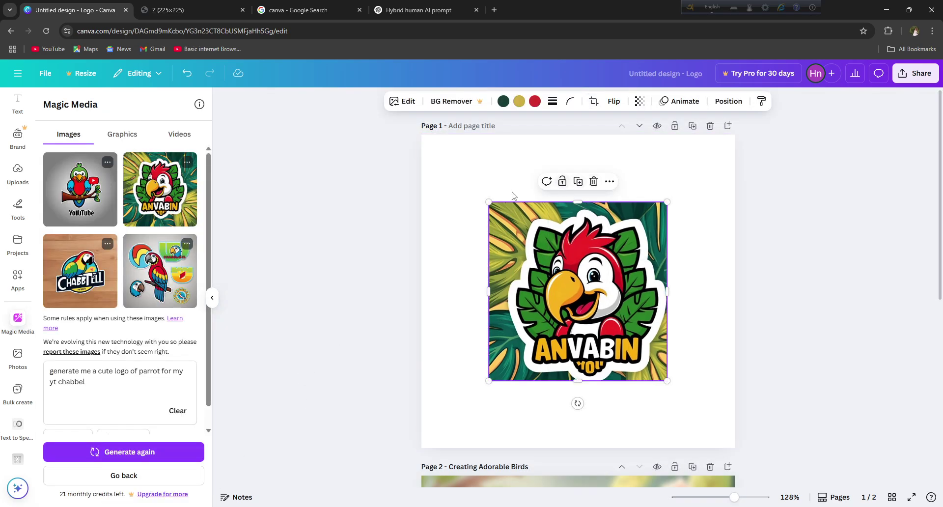
{"action": "left_click", "coordinate": [546, 181]}
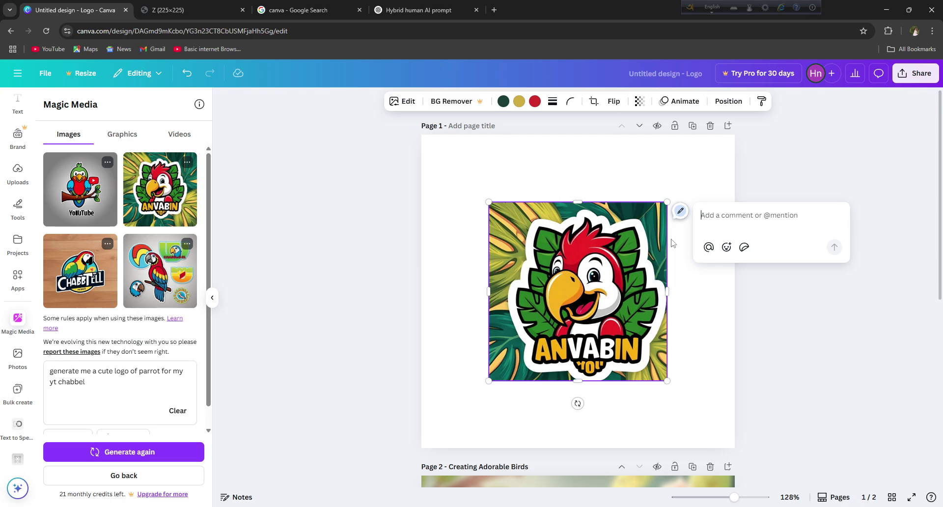
{"action": "left_click", "coordinate": [819, 338]}
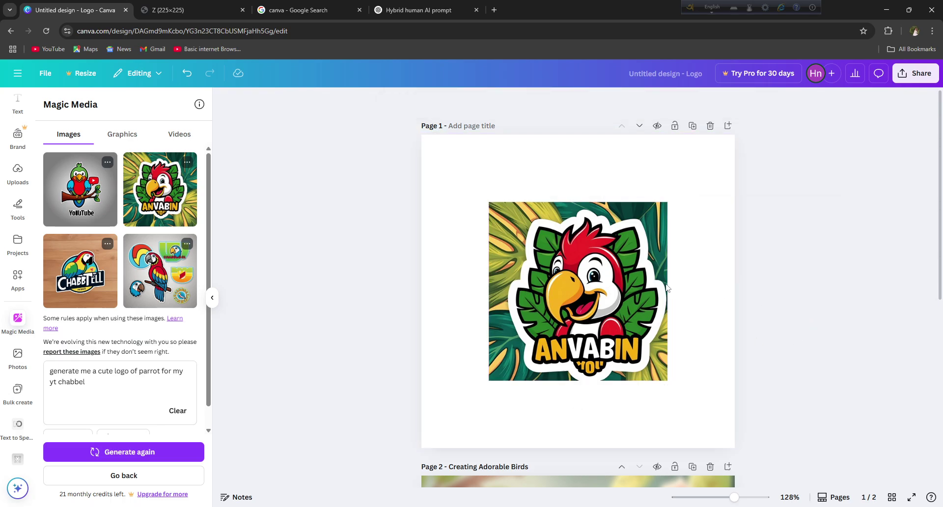
Add a text box reading "Parrot" over the logo on page 1 with font size 28
{"action": "left_click", "coordinate": [18, 107]}
{"action": "left_click", "coordinate": [132, 134]}
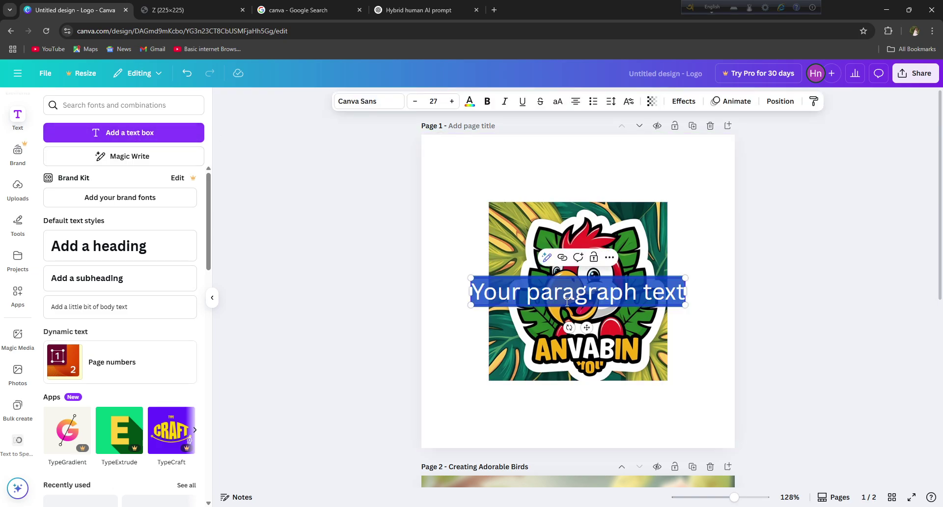
{"action": "type", "text": "Pa"}
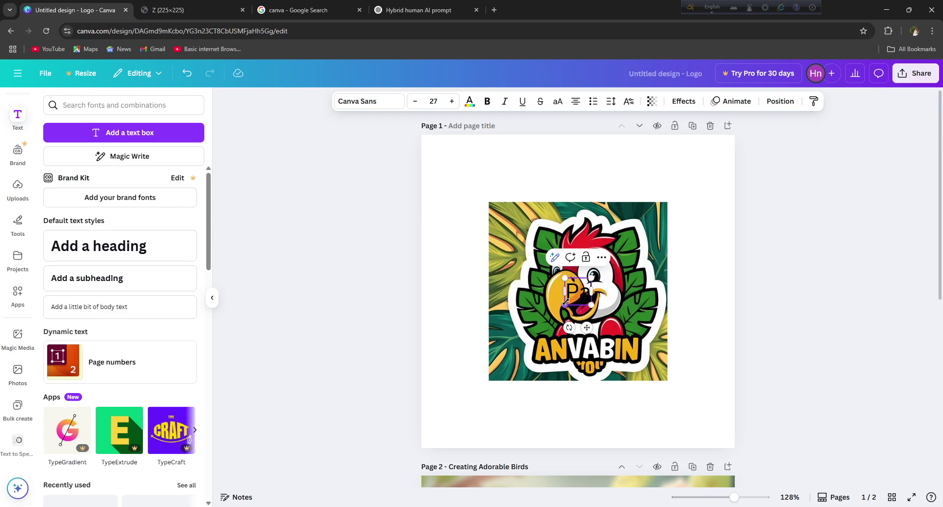
{"action": "type", "text": "rrot"}
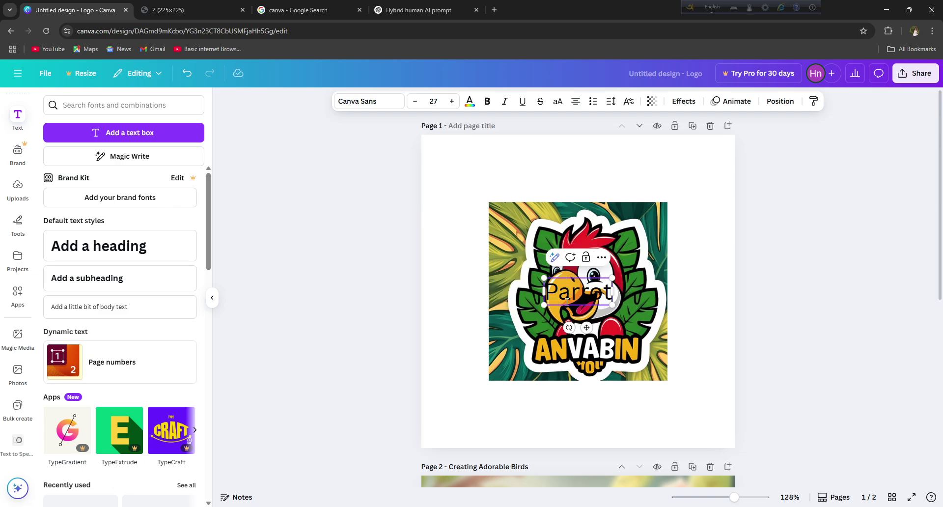
{"action": "left_click", "coordinate": [452, 101]}
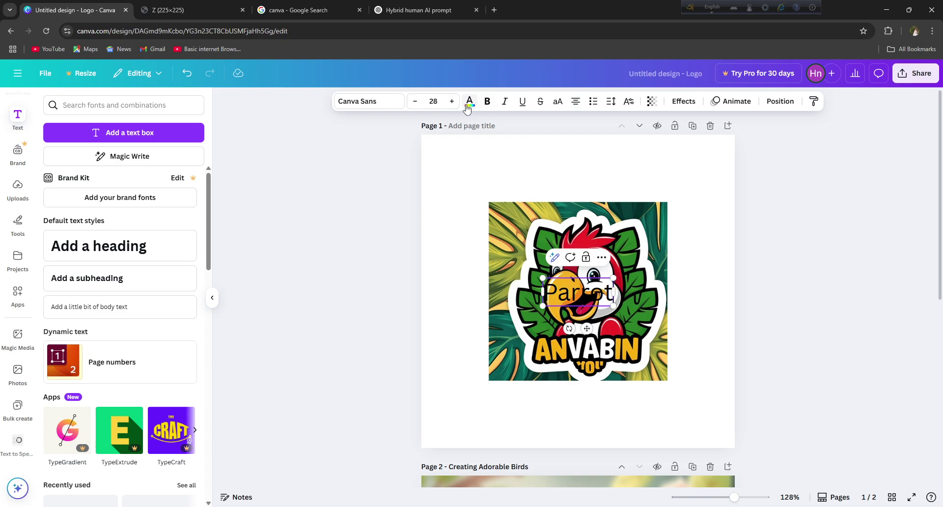
Change the colour of the "Parrot" text to a custom teal, #44AEA4
{"action": "left_click", "coordinate": [469, 102]}
{"action": "left_click", "coordinate": [137, 182]}
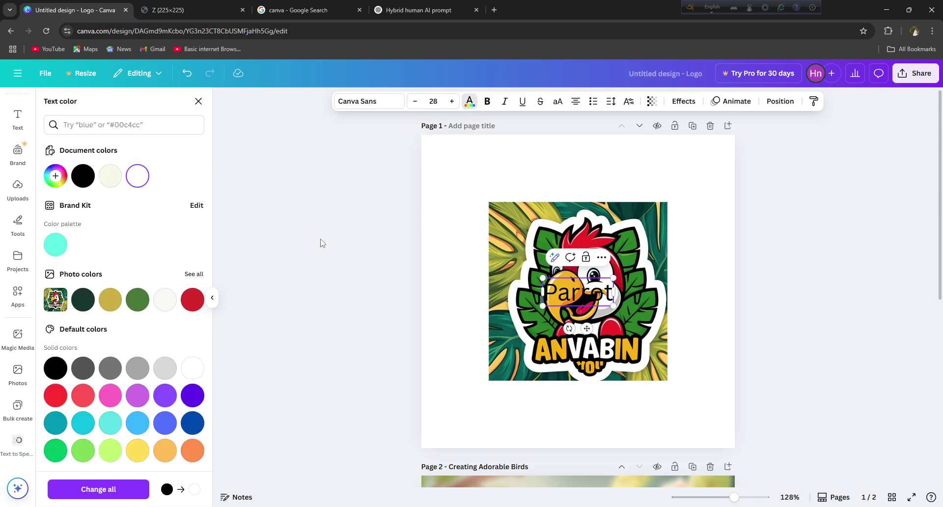
{"action": "double_click", "coordinate": [582, 290]}
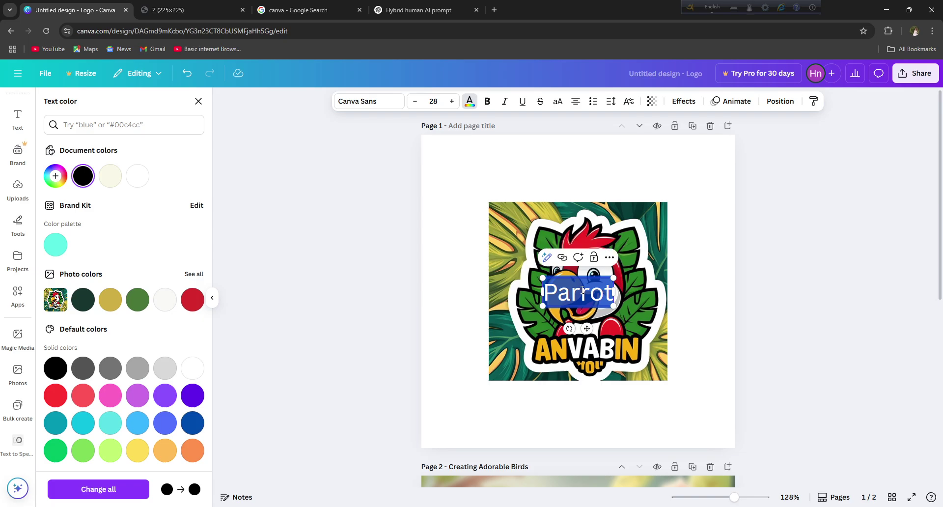
{"action": "left_click", "coordinate": [134, 175]}
{"action": "left_click", "coordinate": [56, 175]}
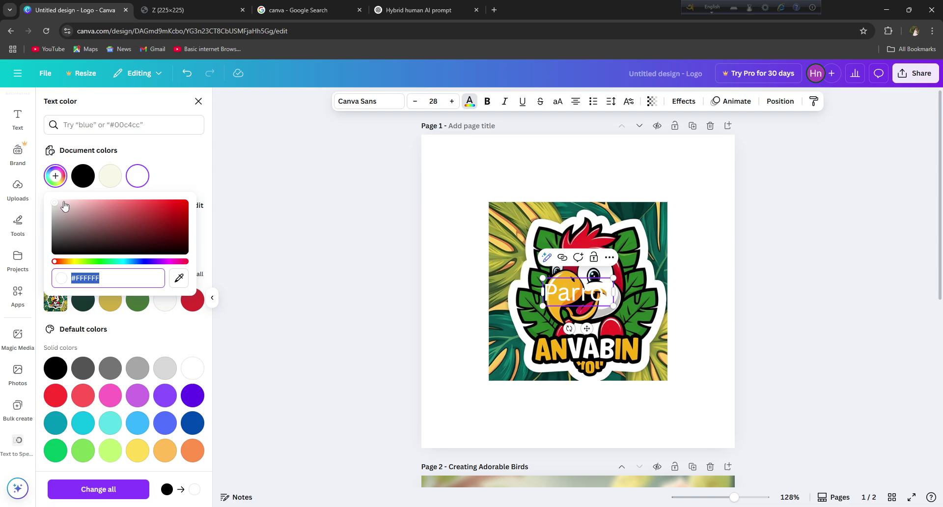
{"action": "left_click_drag", "start_coordinate": [65, 206], "coordinate": [186, 208]}
{"action": "left_click", "coordinate": [179, 280]}
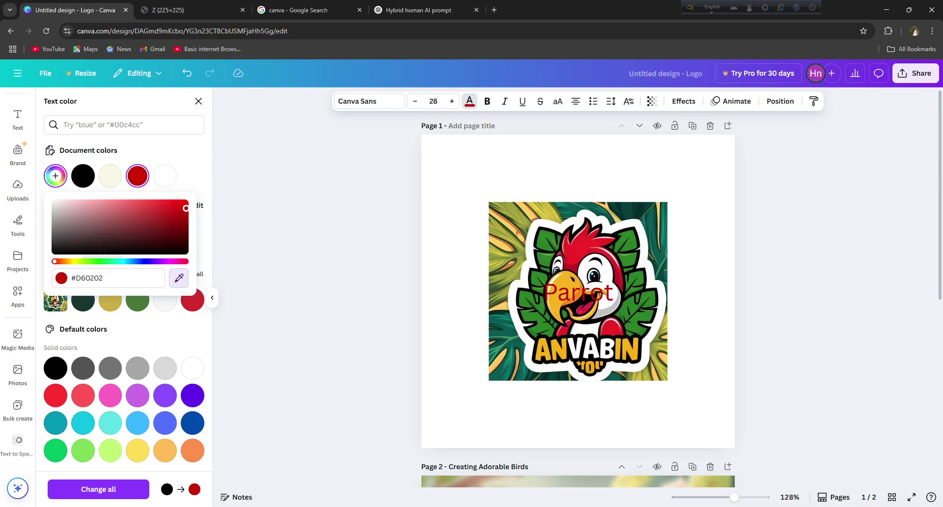
{"action": "left_click", "coordinate": [135, 217]}
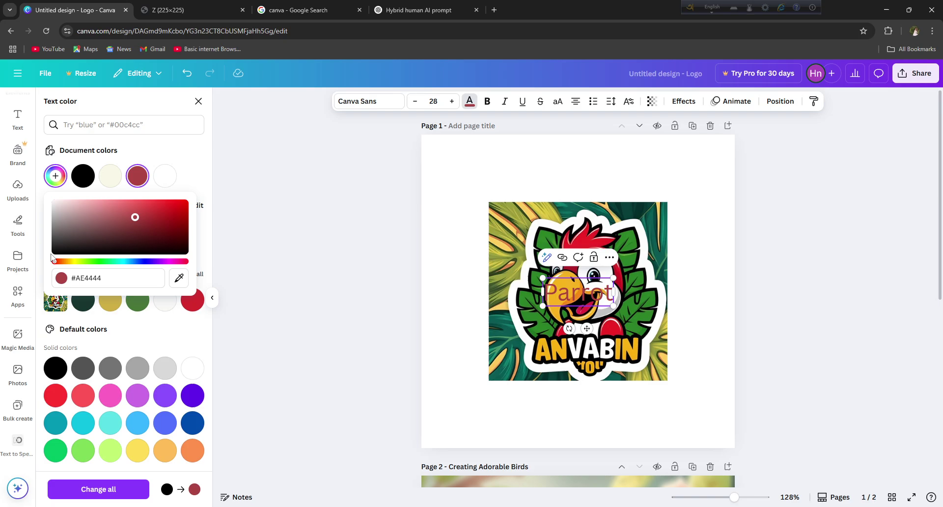
{"action": "left_click_drag", "start_coordinate": [54, 260], "coordinate": [119, 253]}
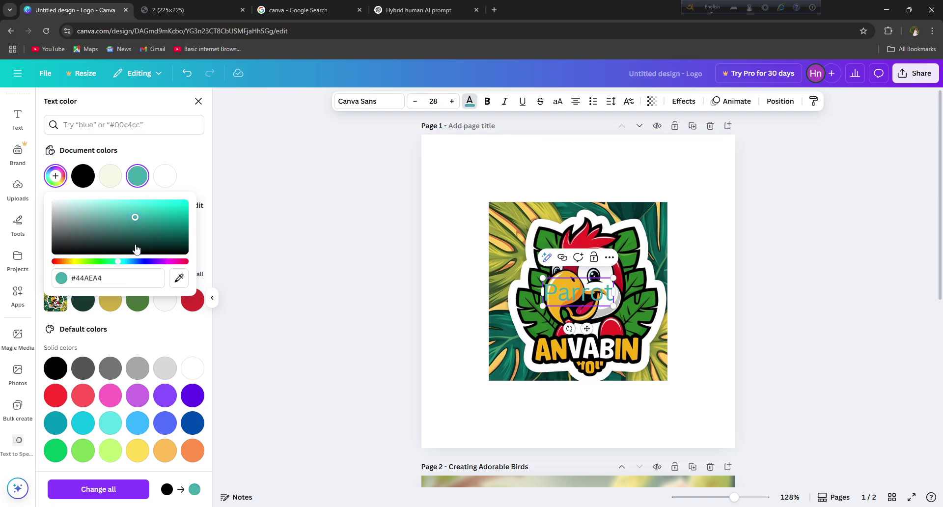
Lighten the "Parrot" text colour to #78E1D8 and move the text up to the logo image's upper left
{"action": "left_click_drag", "start_coordinate": [135, 217], "coordinate": [119, 206]}
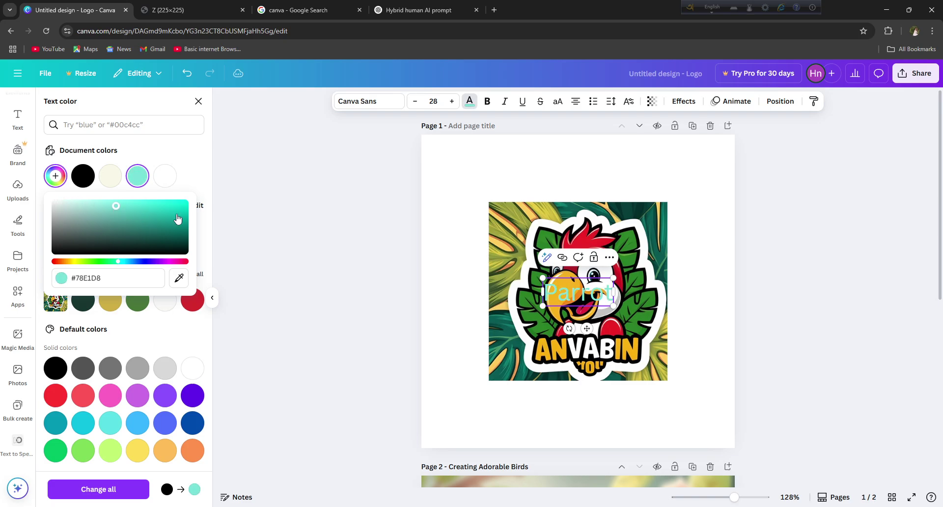
{"action": "left_click", "coordinate": [570, 315]}
{"action": "left_click_drag", "start_coordinate": [568, 298], "coordinate": [530, 267]}
Try a dark olive, #785F0A, and white in place of the logo image's gold tone, and restore the original gold
{"action": "left_click", "coordinate": [639, 241]}
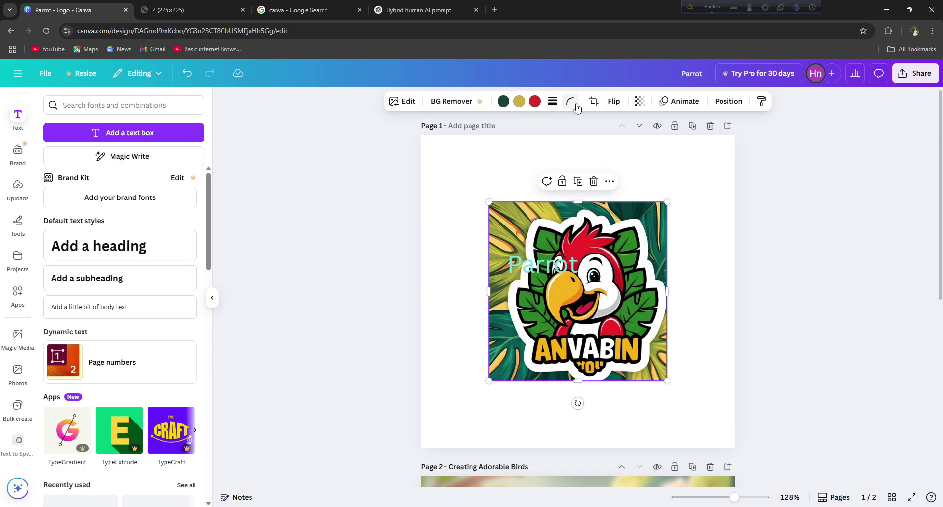
{"action": "left_click", "coordinate": [519, 101]}
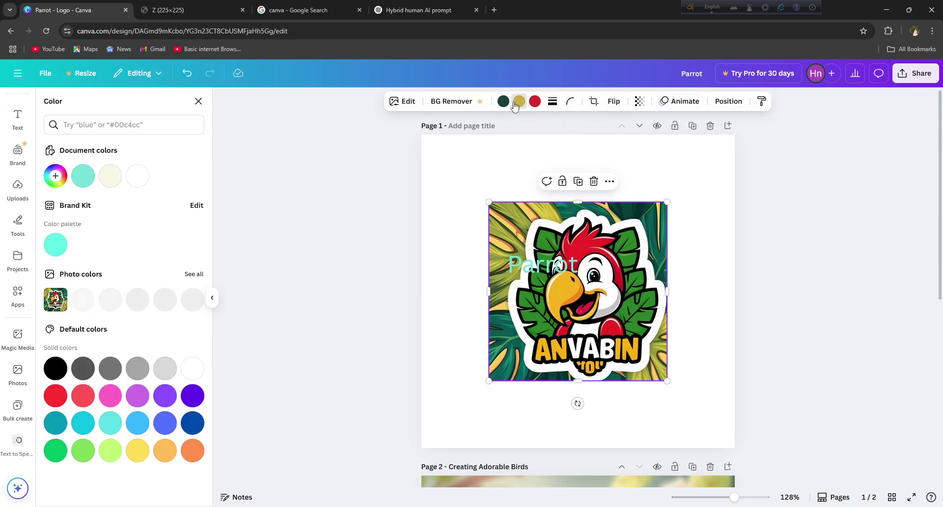
{"action": "left_click", "coordinate": [57, 179]}
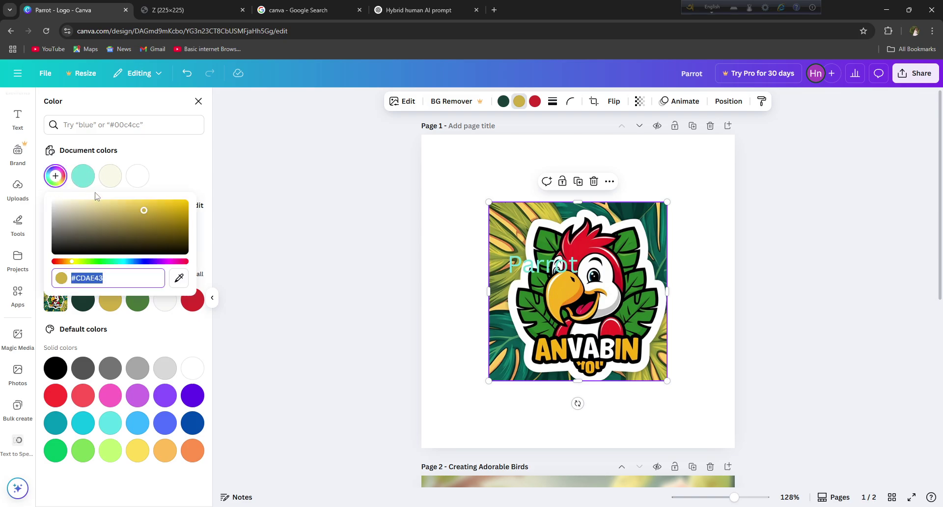
{"action": "left_click", "coordinate": [179, 278]}
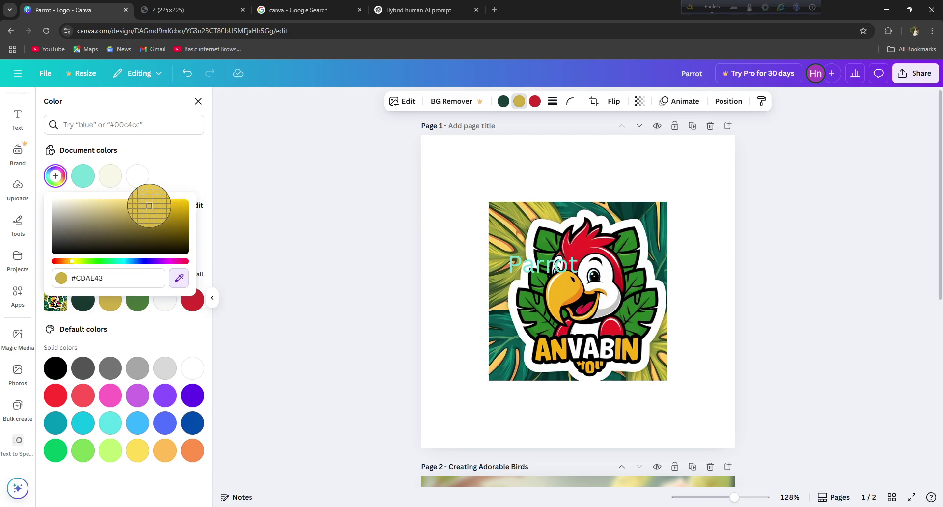
{"action": "left_click", "coordinate": [166, 210]}
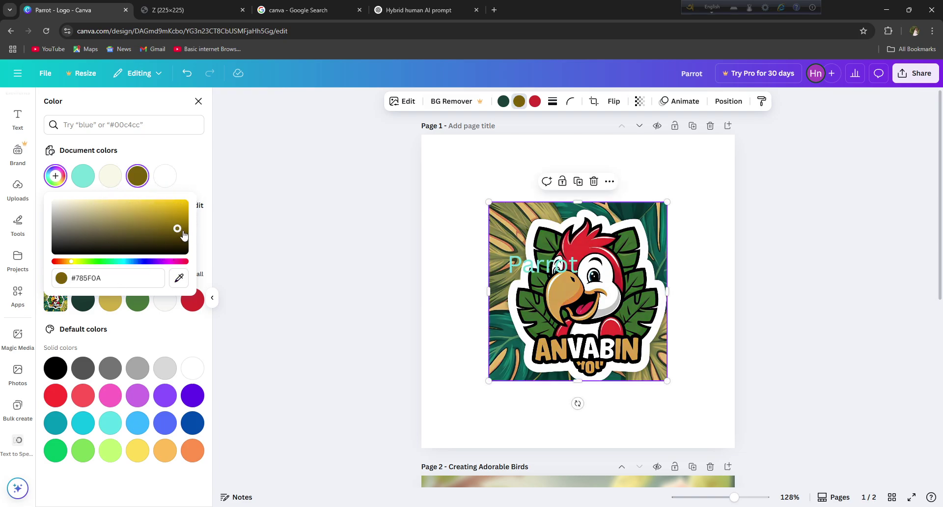
{"action": "left_click_drag", "start_coordinate": [183, 236], "coordinate": [147, 209]}
{"action": "left_click", "coordinate": [165, 177]}
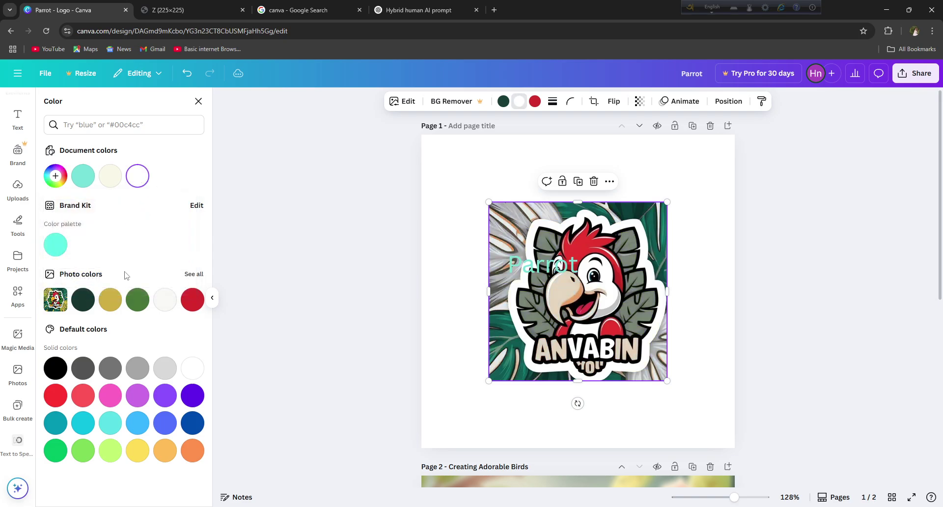
{"action": "left_click", "coordinate": [111, 304]}
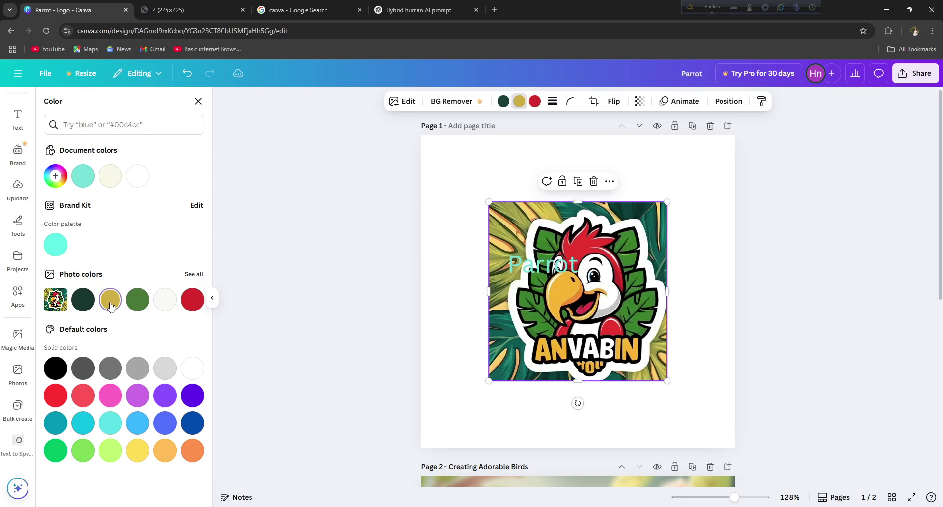
Replace the gold tone of the logo image on page 1 with a custom light green, #8FC442
{"action": "left_click", "coordinate": [137, 176]}
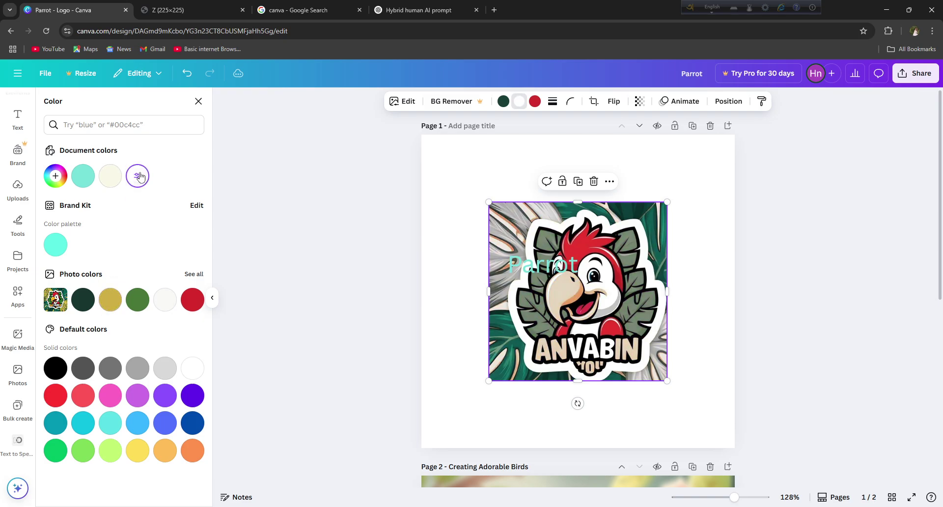
{"action": "left_click", "coordinate": [55, 176]}
{"action": "left_click", "coordinate": [179, 278]}
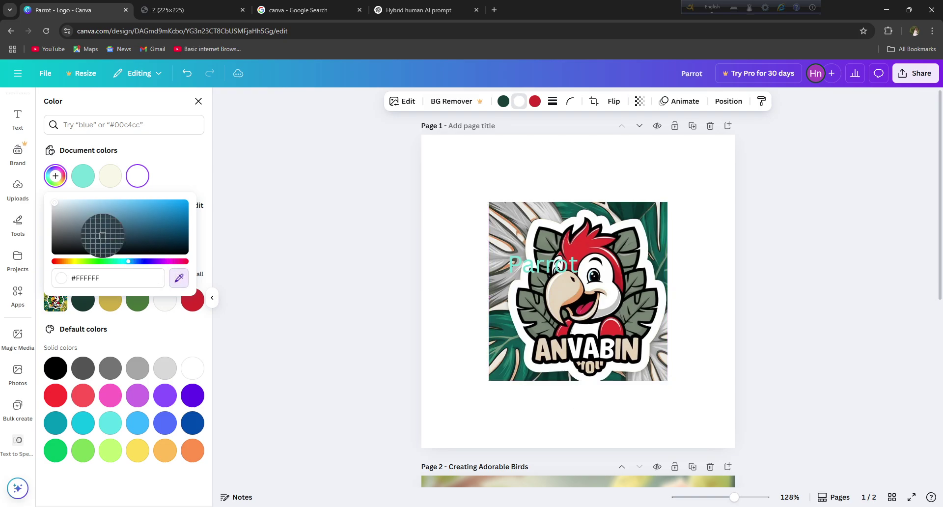
{"action": "left_click", "coordinate": [155, 220]}
{"action": "left_click_drag", "start_coordinate": [168, 230], "coordinate": [187, 209]}
{"action": "mouse_move", "coordinate": [129, 261]}
{"action": "left_mouse_down"}
{"action": "mouse_move", "coordinate": [101, 261]}
{"action": "mouse_move", "coordinate": [120, 260]}
{"action": "left_mouse_up"}
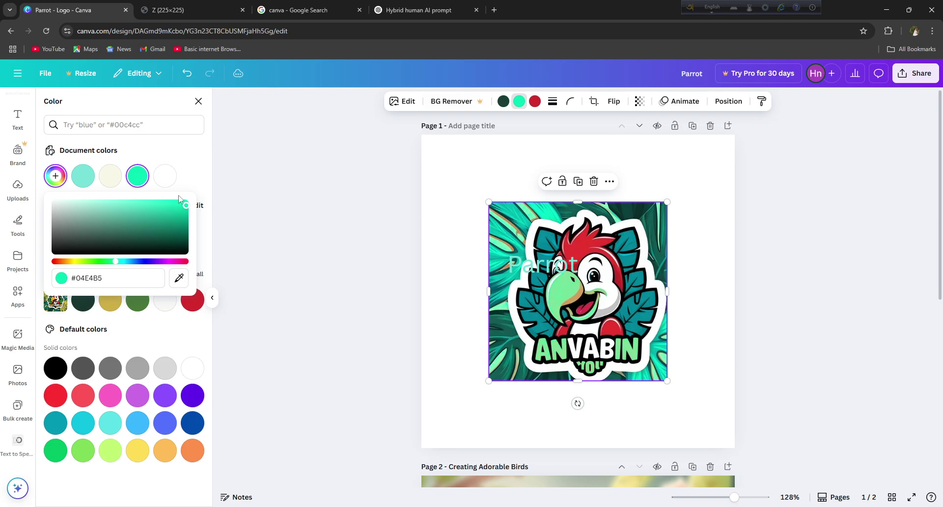
{"action": "left_click_drag", "start_coordinate": [182, 205], "coordinate": [142, 213]}
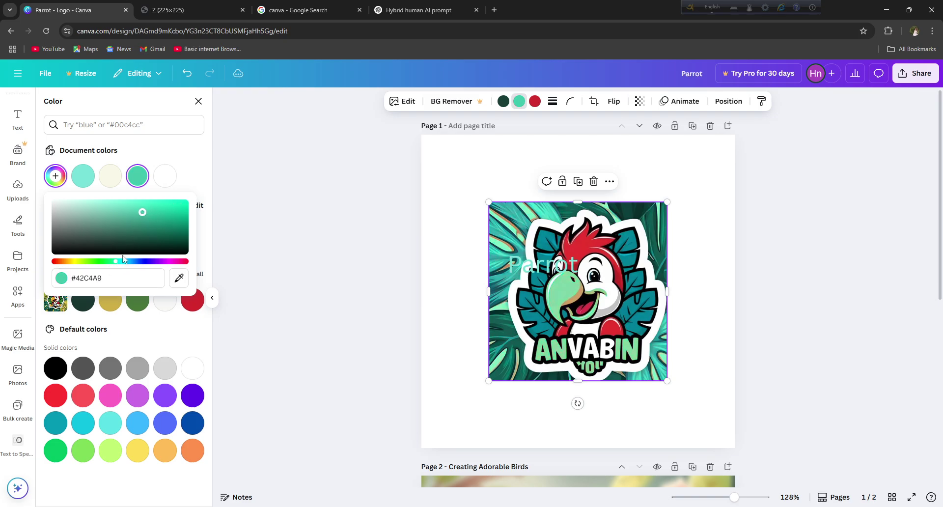
{"action": "left_click_drag", "start_coordinate": [113, 265], "coordinate": [86, 264]}
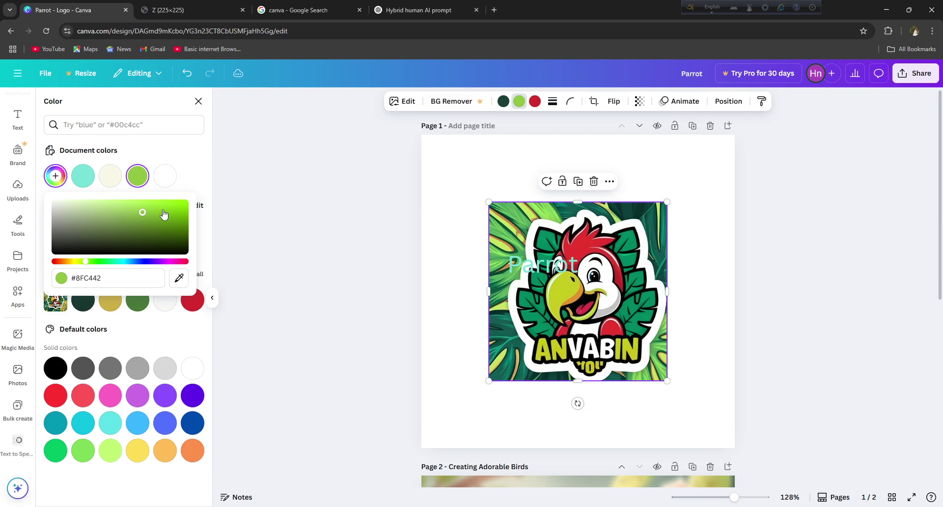
Finish recolouring and move the "Parrot" text down over the bird's chest, just above the ANVABIN lettering
{"action": "left_click", "coordinate": [332, 180]}
{"action": "left_click", "coordinate": [331, 177]}
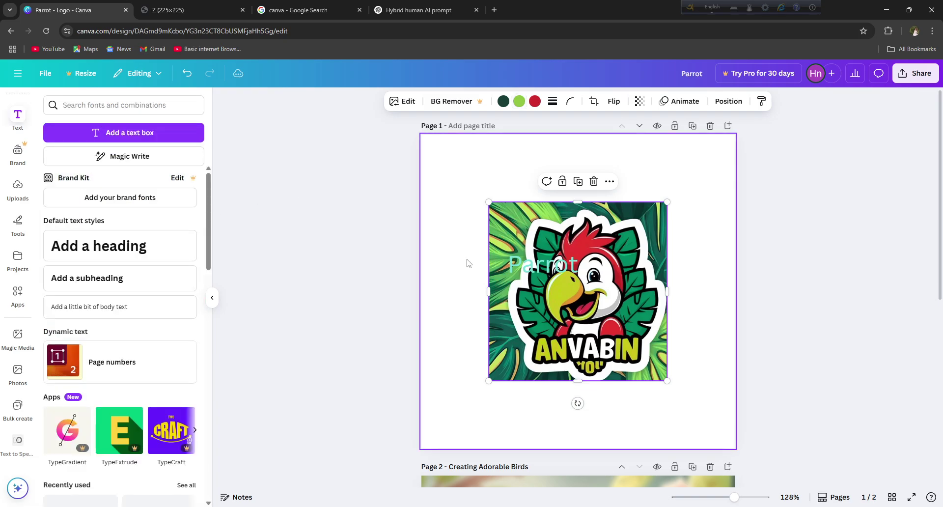
{"action": "left_click", "coordinate": [363, 275]}
{"action": "left_click_drag", "start_coordinate": [542, 268], "coordinate": [570, 314]}
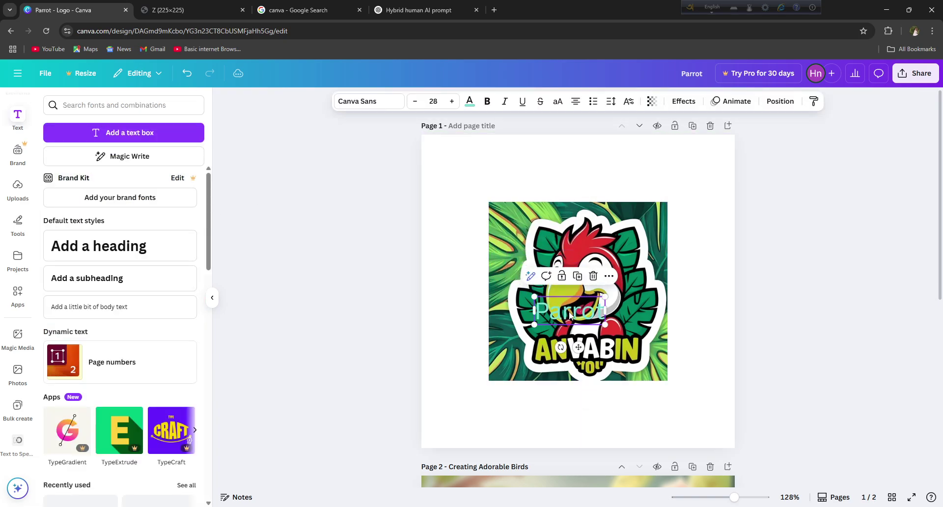
Look at the download options for the design and dismiss them without downloading
{"action": "left_click", "coordinate": [919, 72]}
{"action": "left_click", "coordinate": [763, 276]}
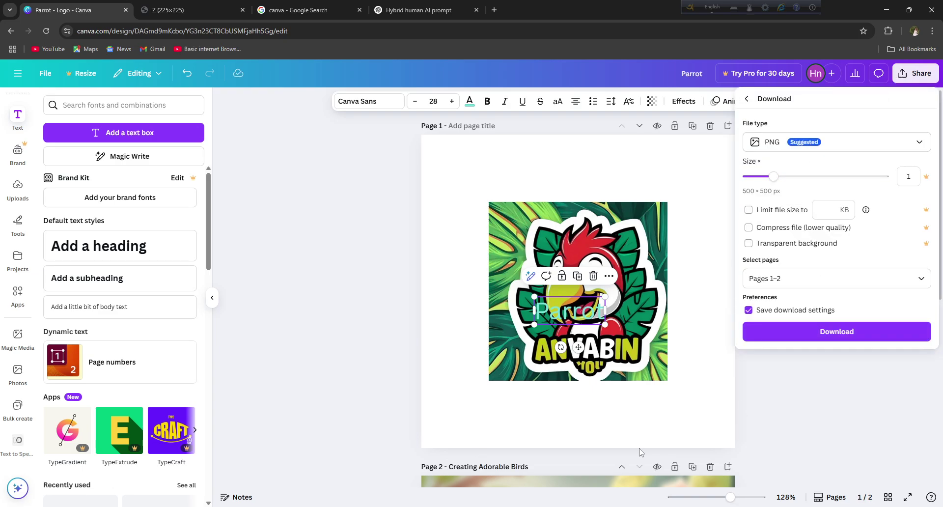
{"action": "left_click", "coordinate": [851, 367]}
Move the "Parrot" text down onto the ANVABIN lettering of the logo
{"action": "left_click_drag", "start_coordinate": [553, 315], "coordinate": [547, 350]}
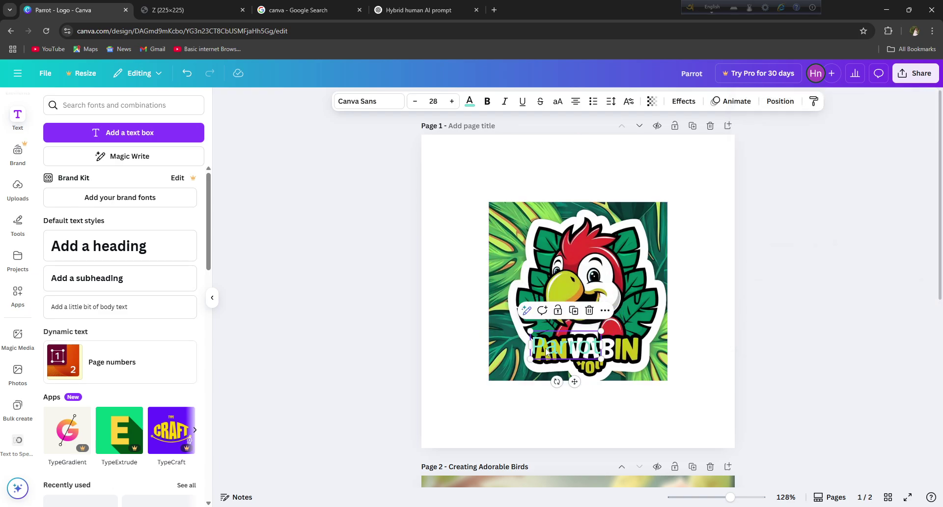